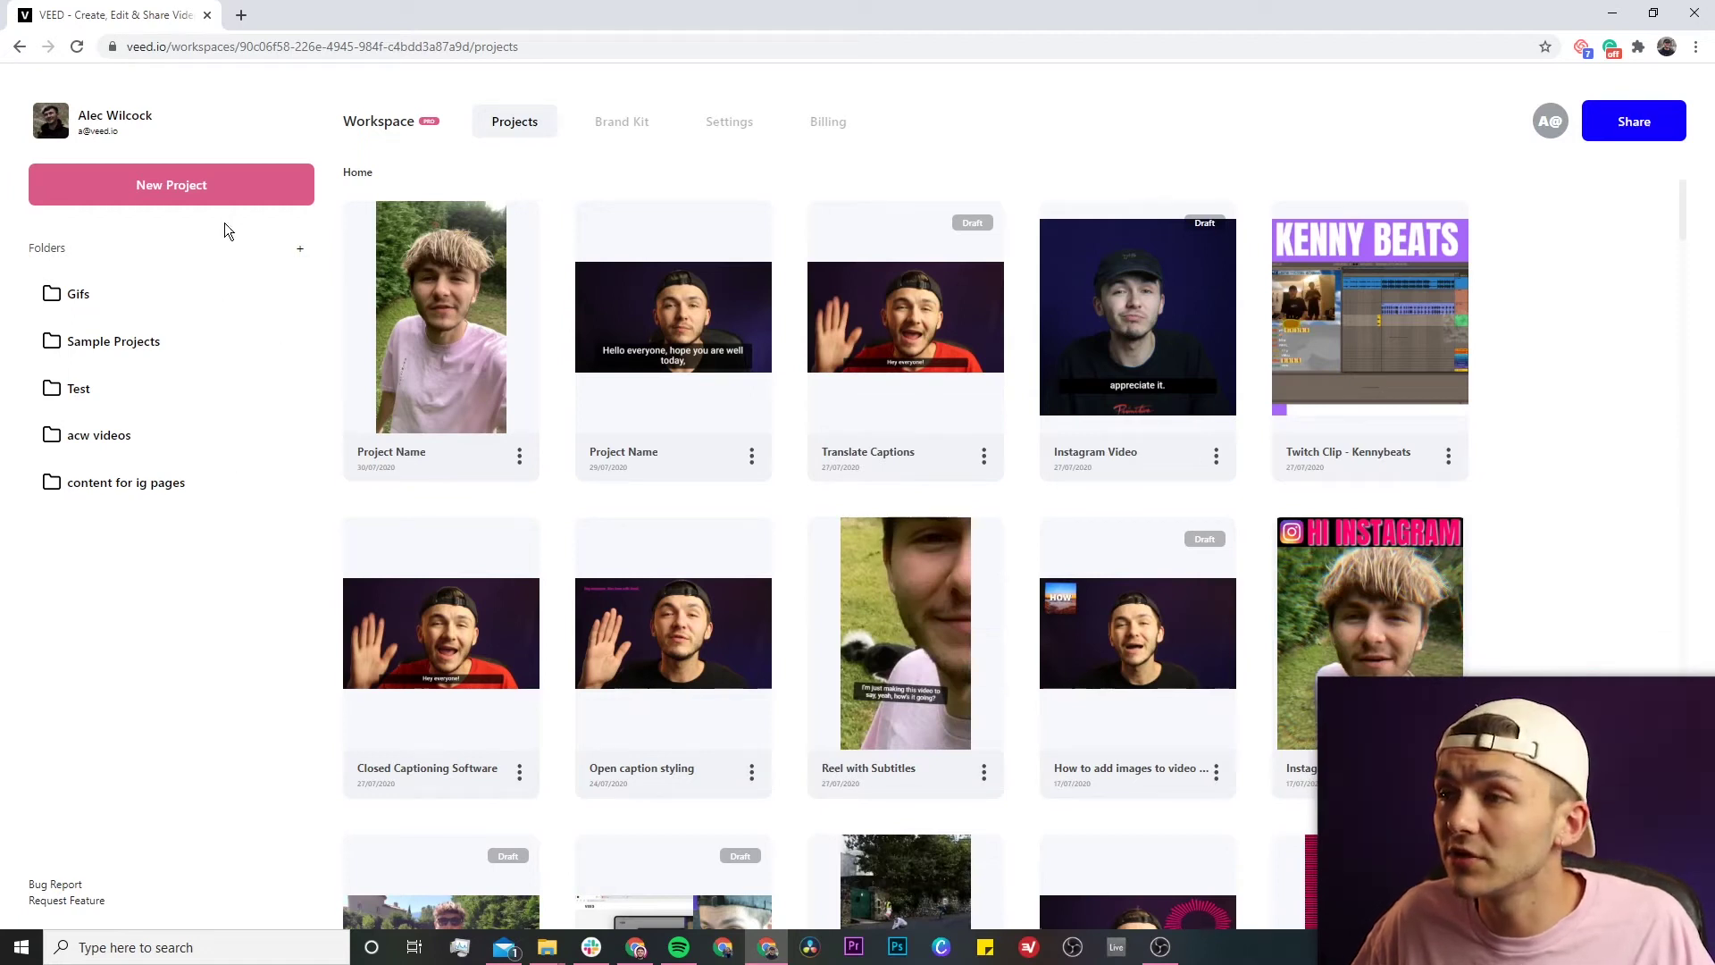
Start a new VEED project and choose to import a video from YouTube.
click(229, 190)
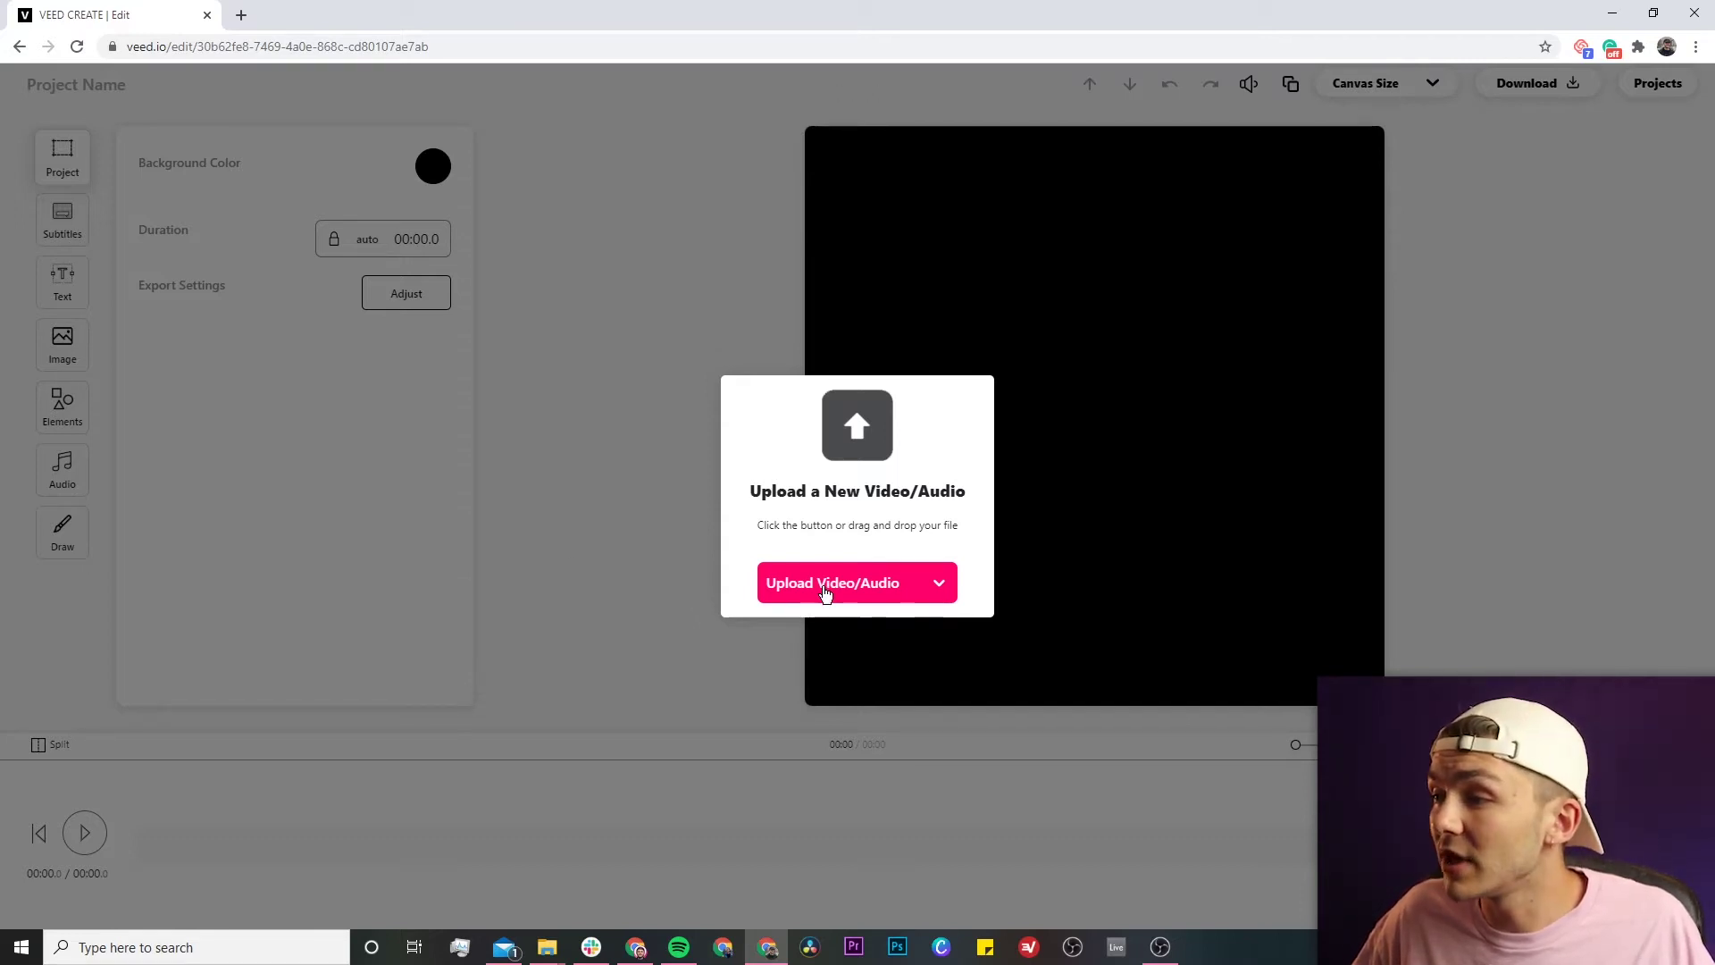
click(941, 585)
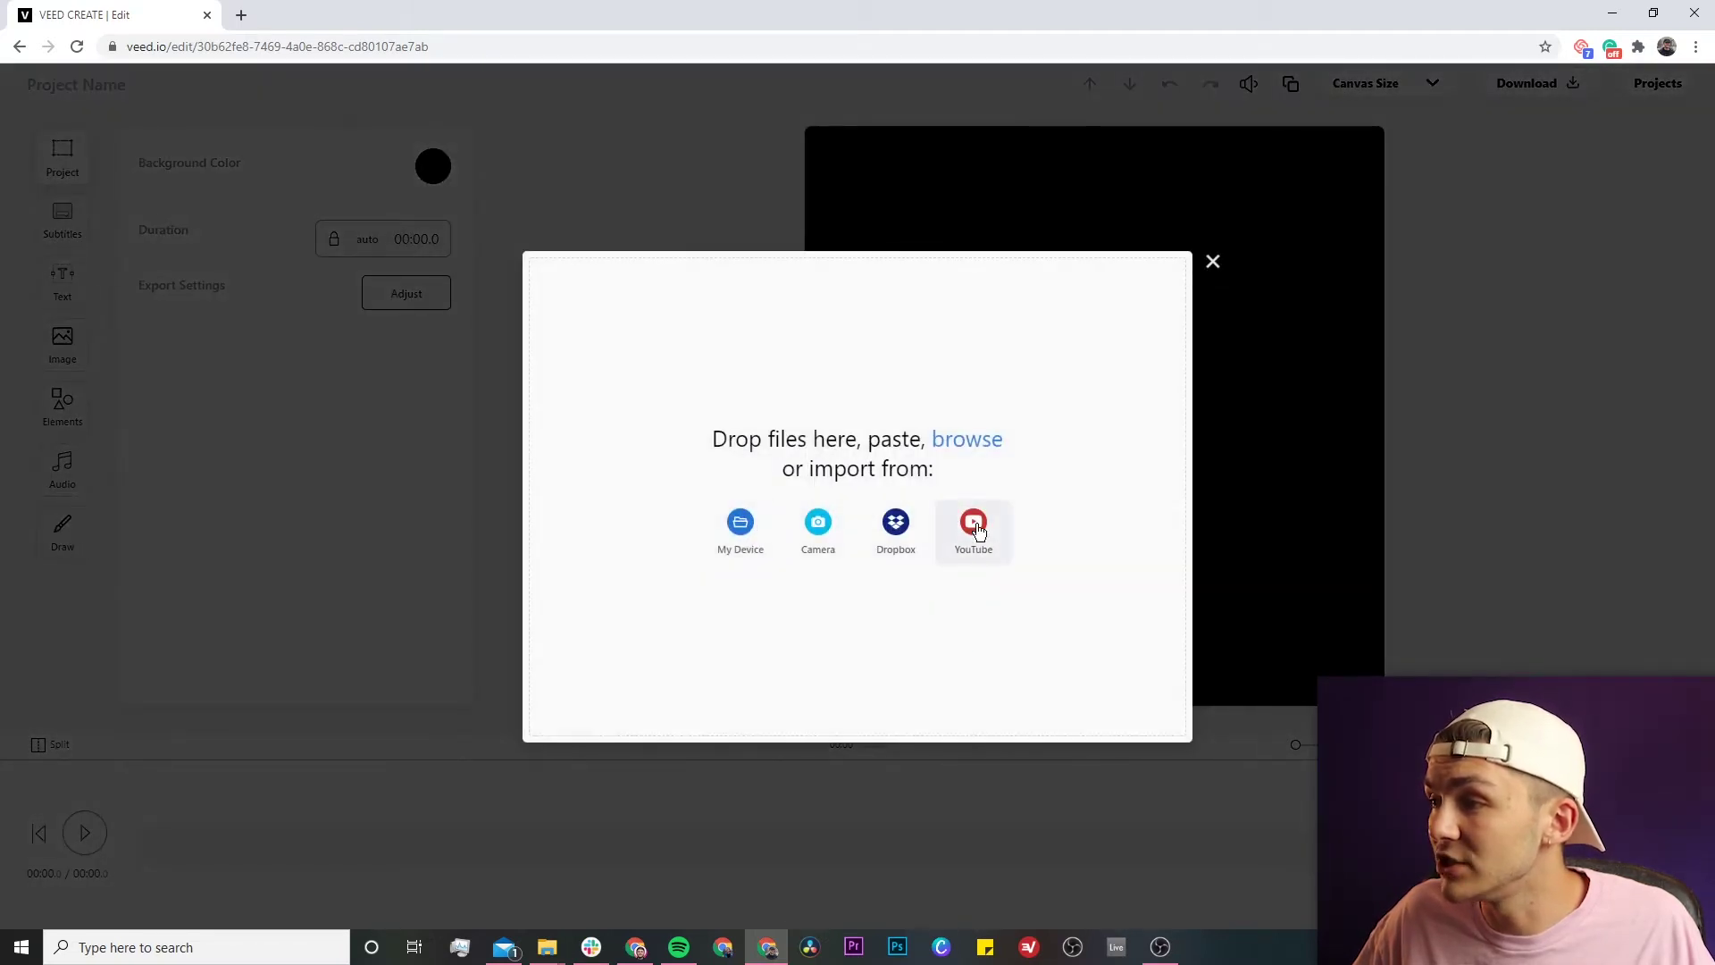
click(978, 528)
Copy the YouTube video's link from the browser's address bar.
key(alt+Tab)
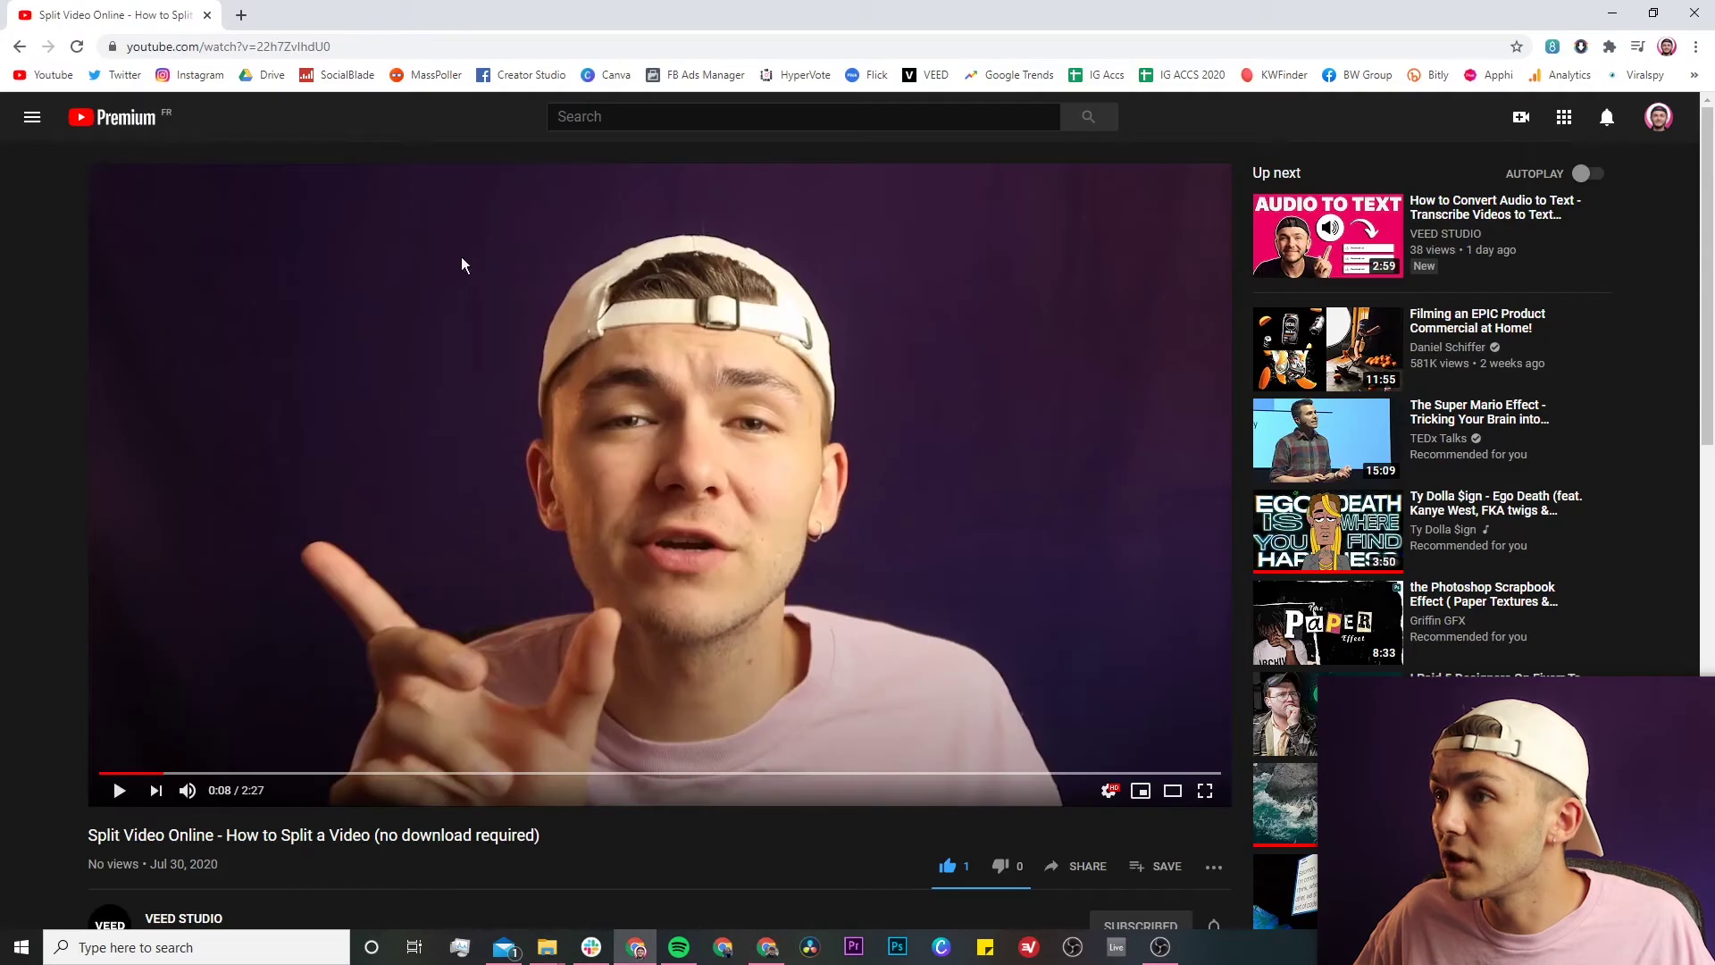
right_click(319, 43)
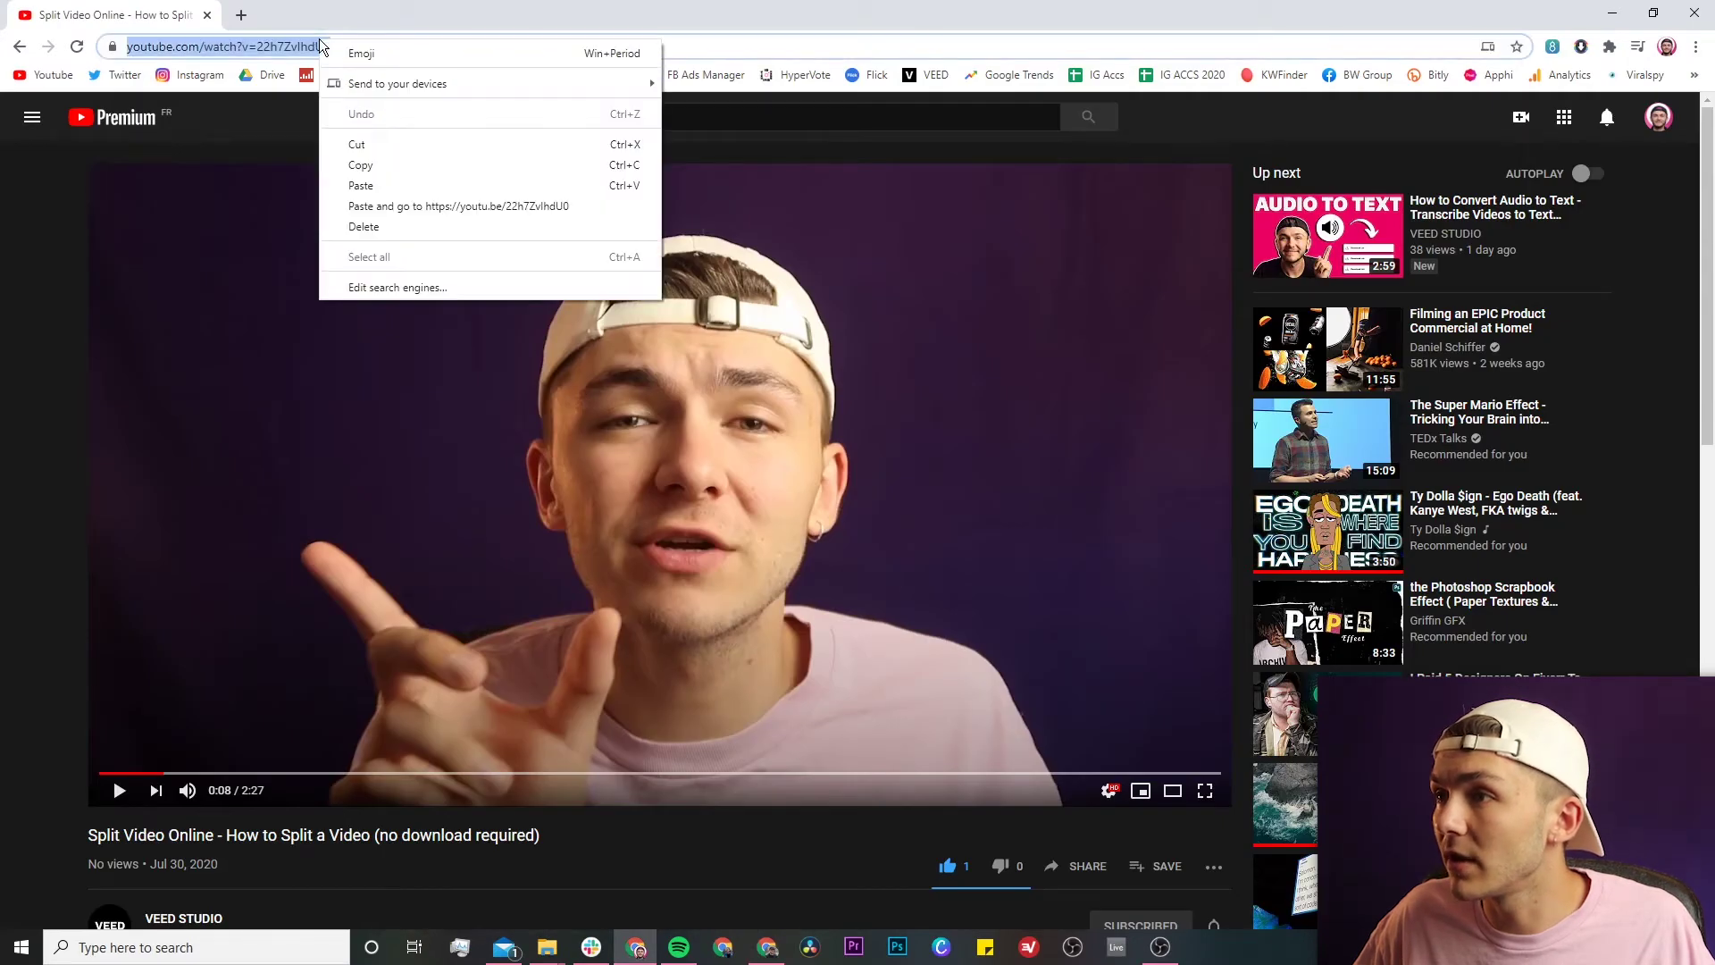
click(389, 168)
Paste the copied YouTube link into the import field and import the video.
click(1612, 12)
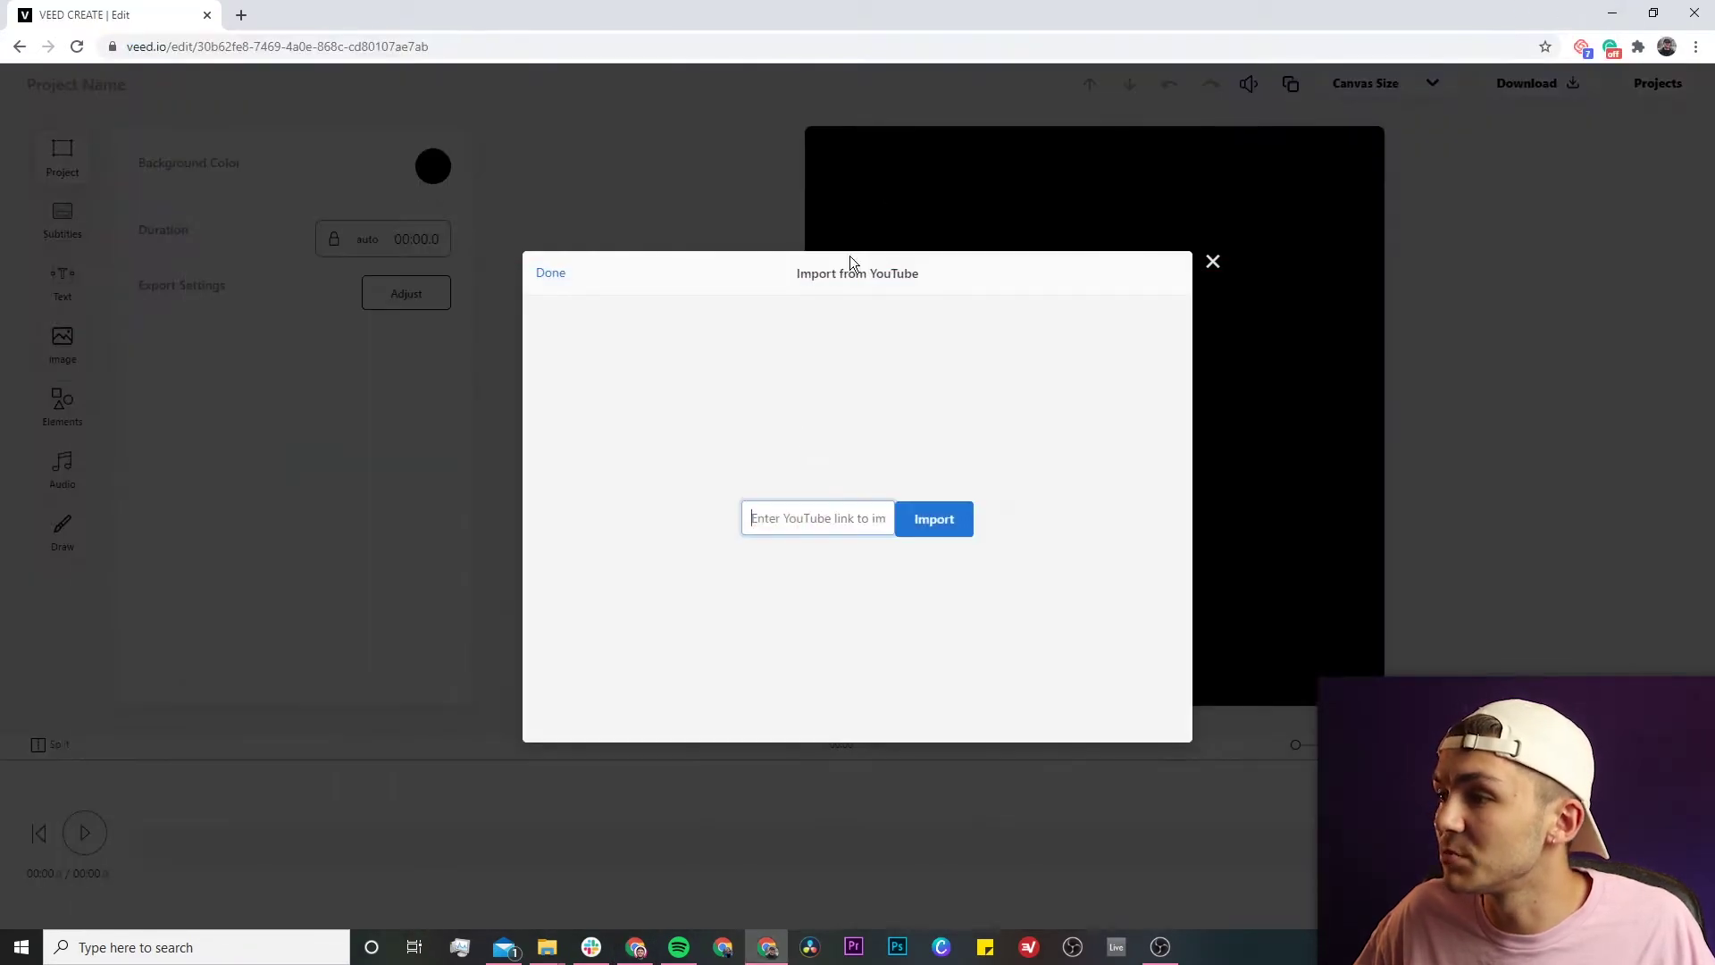
right_click(799, 526)
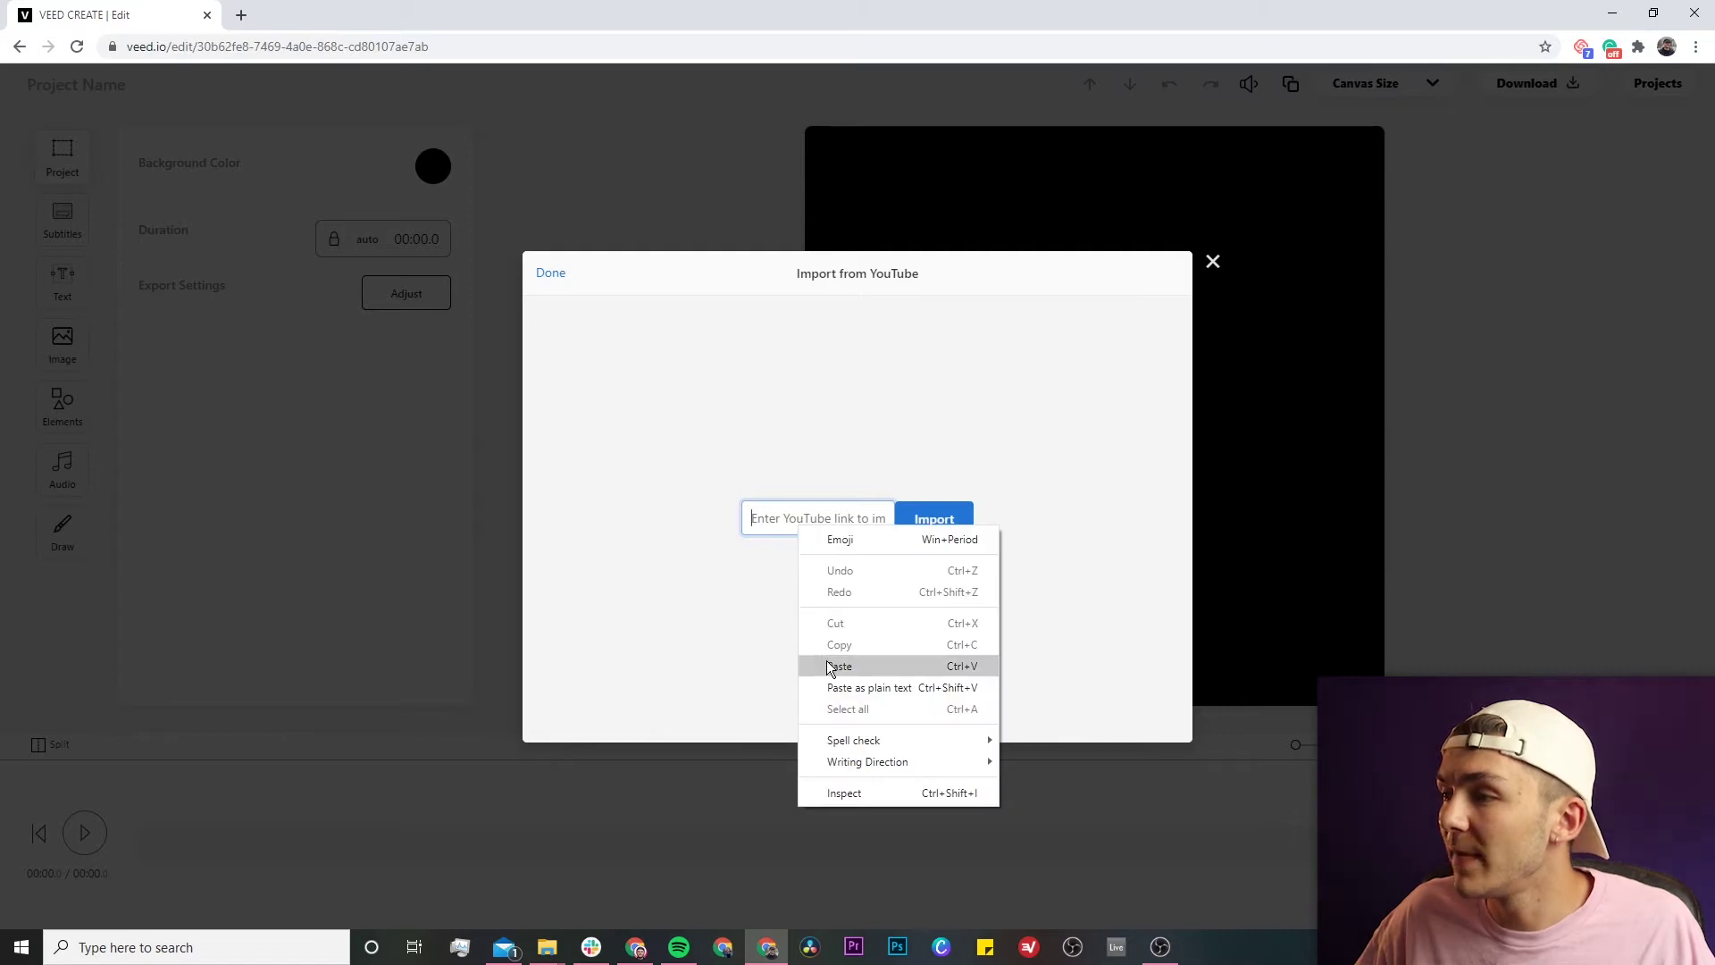
click(834, 662)
click(945, 522)
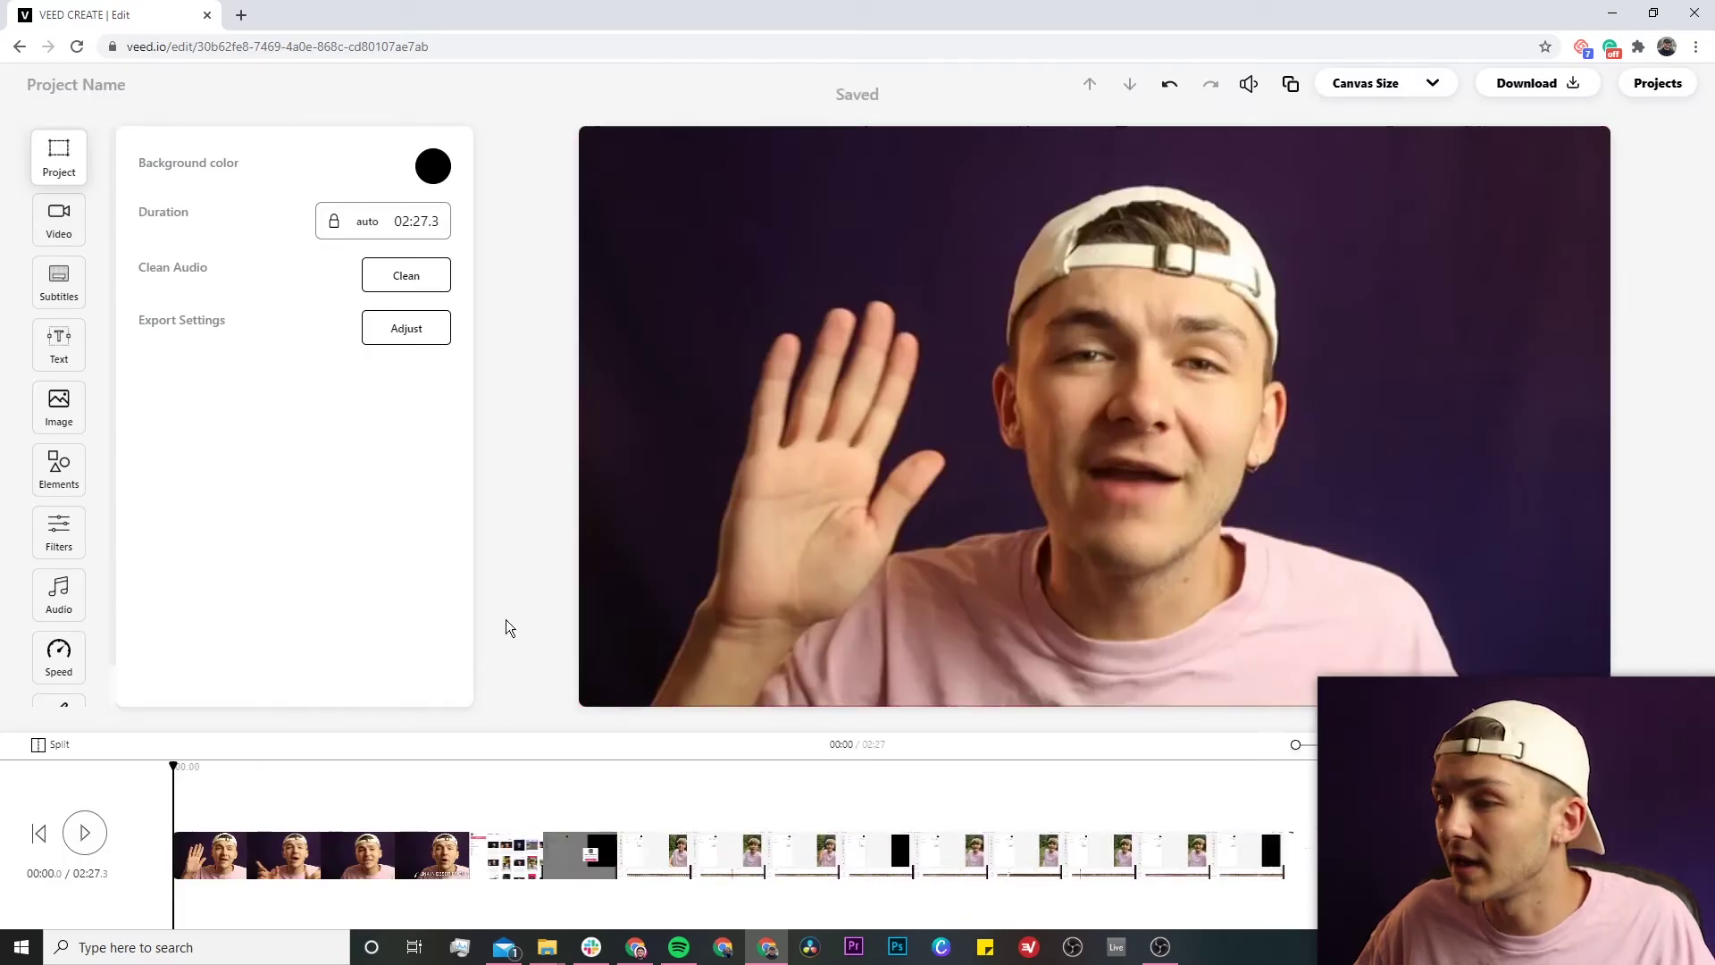
Briefly play, then pause, the imported 02:27.3 video to check it.
click(84, 836)
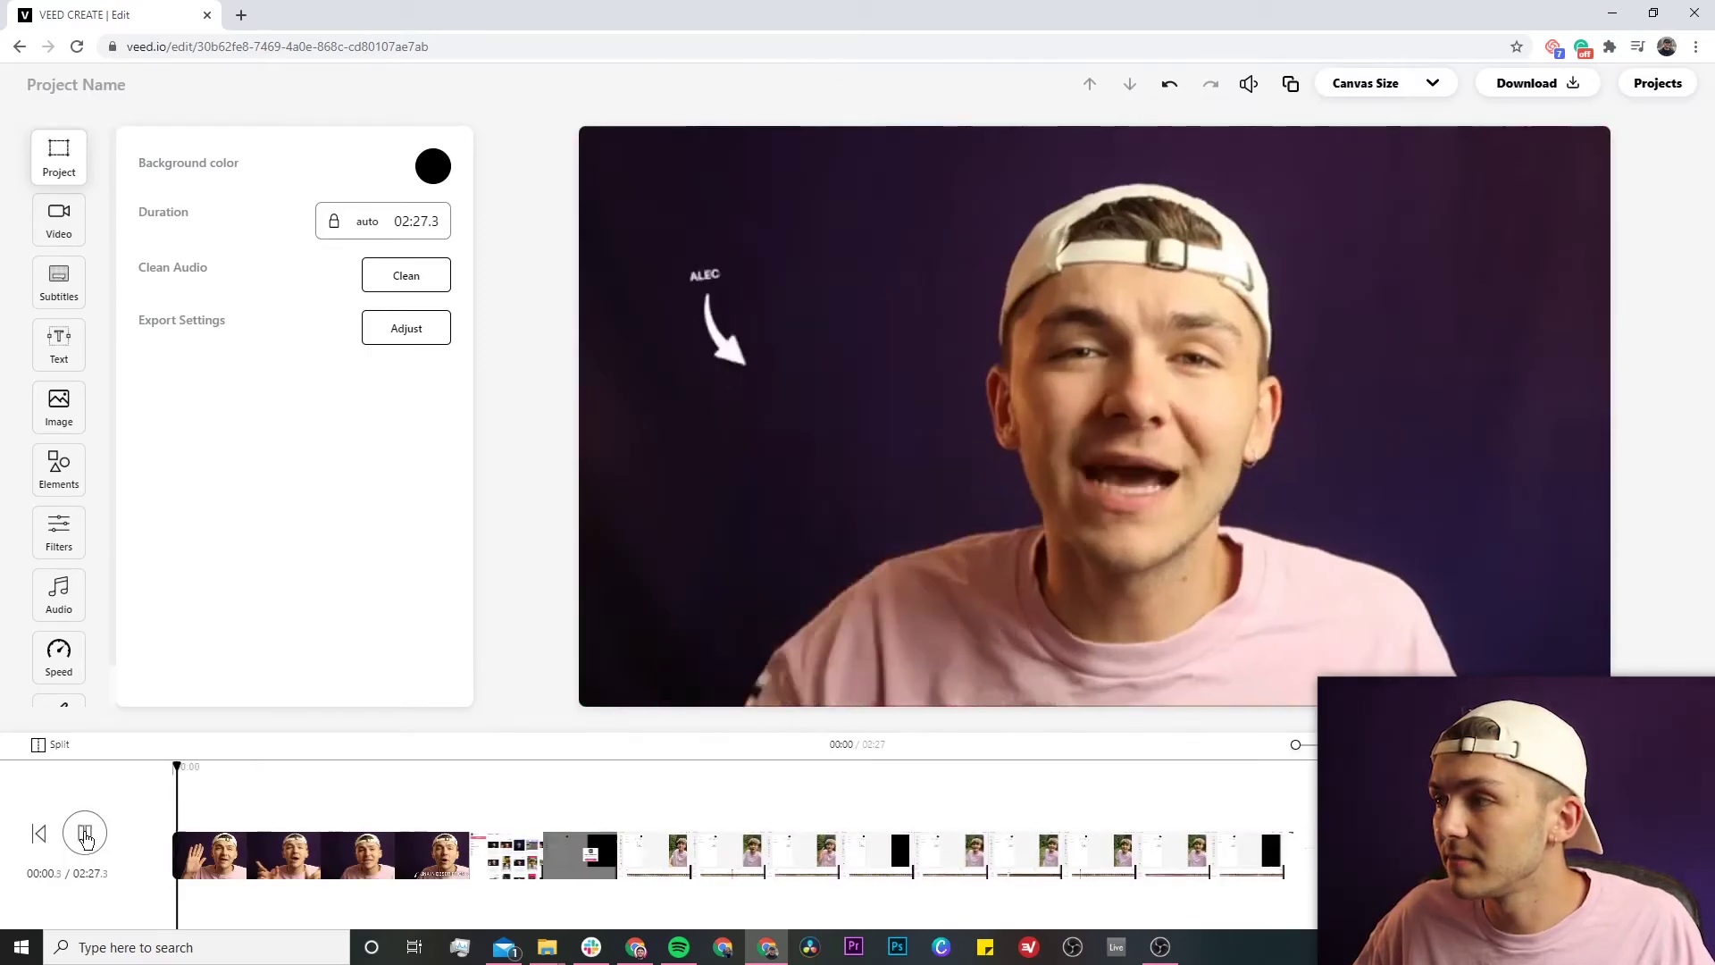
click(85, 836)
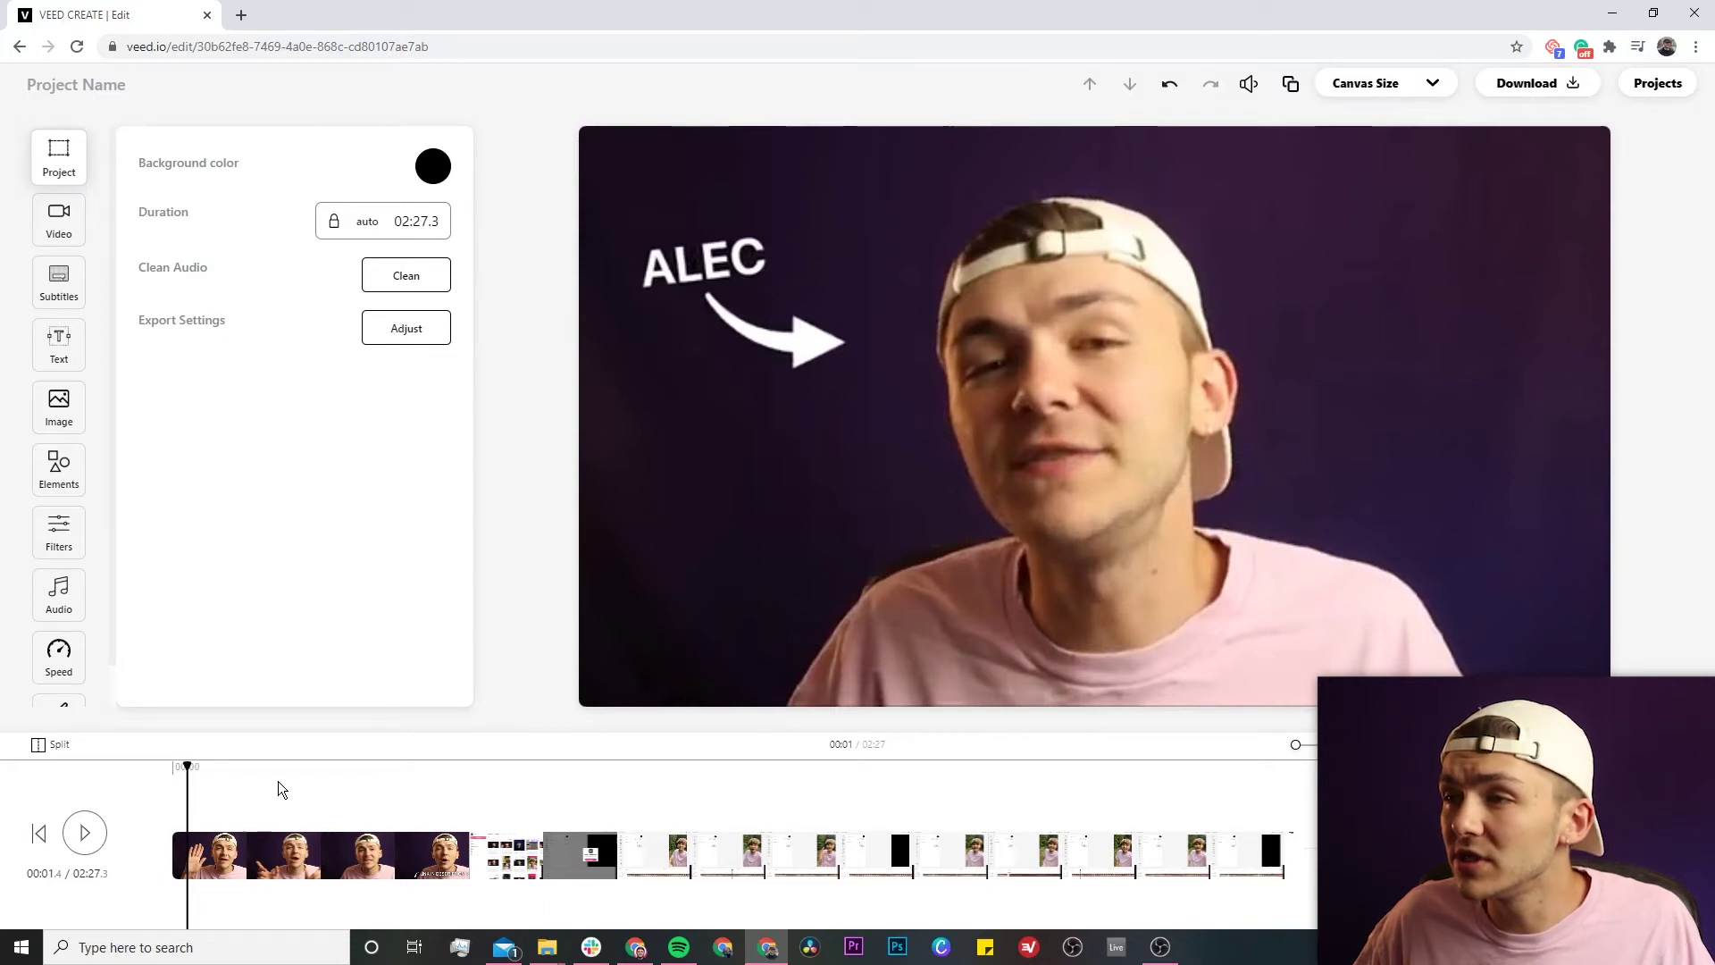
click(59, 281)
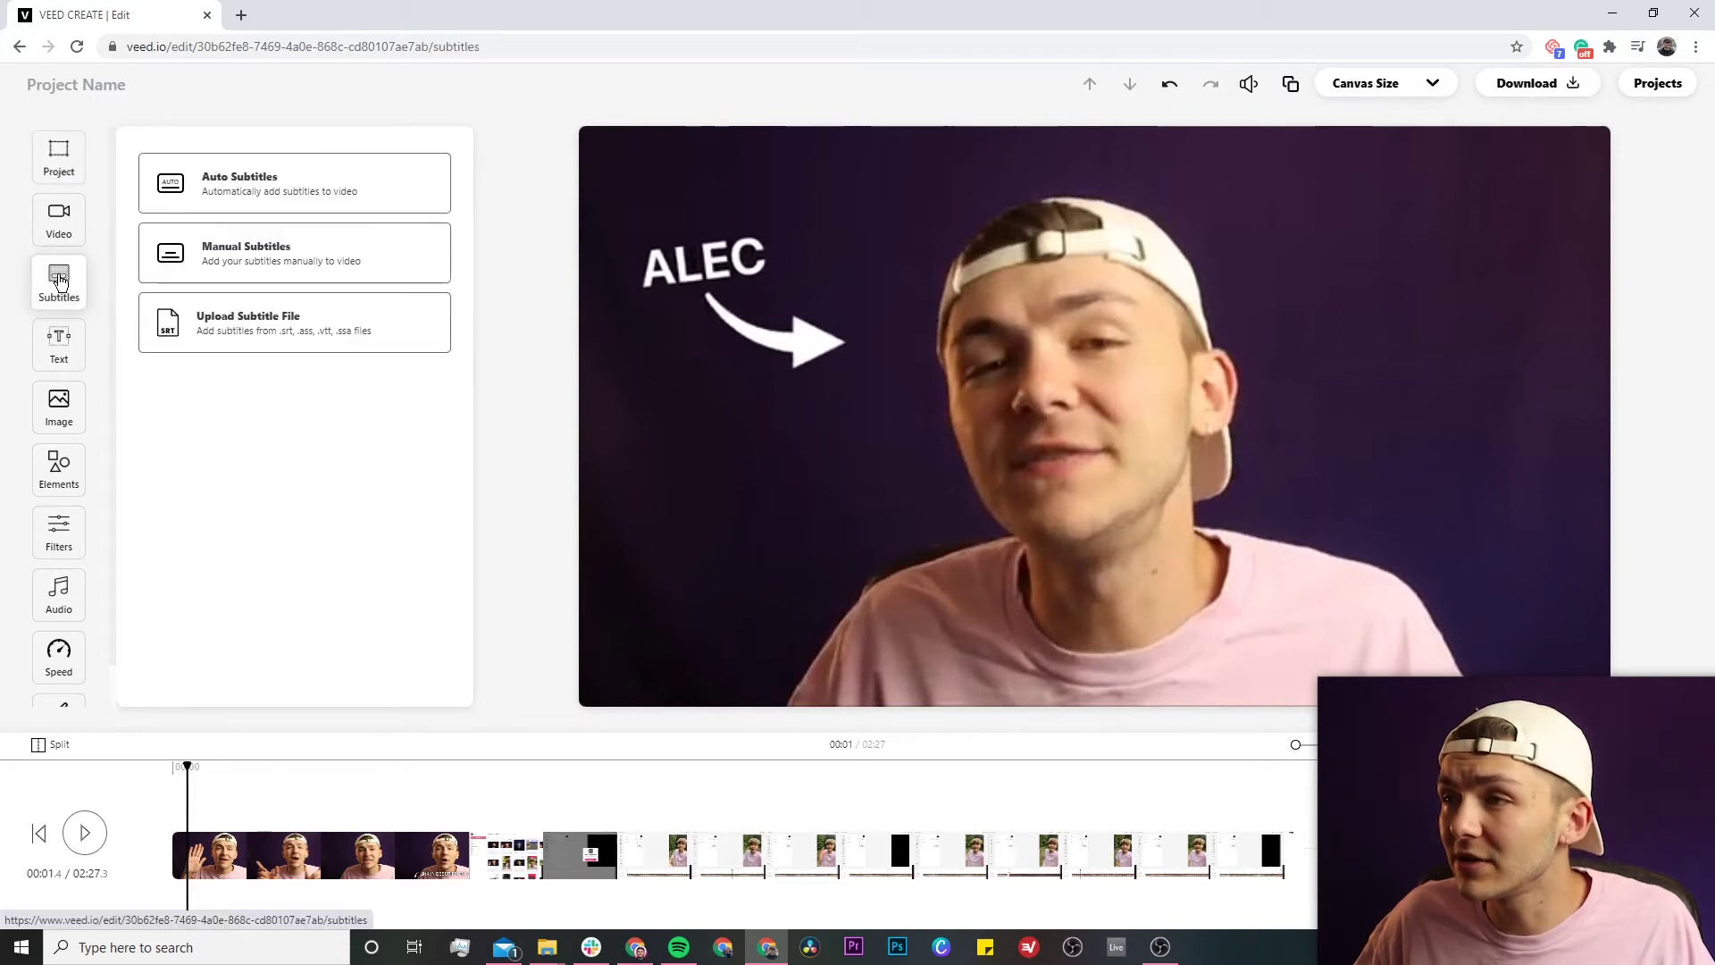
Run Auto Subtitles with English (United States) as the detection language.
click(356, 176)
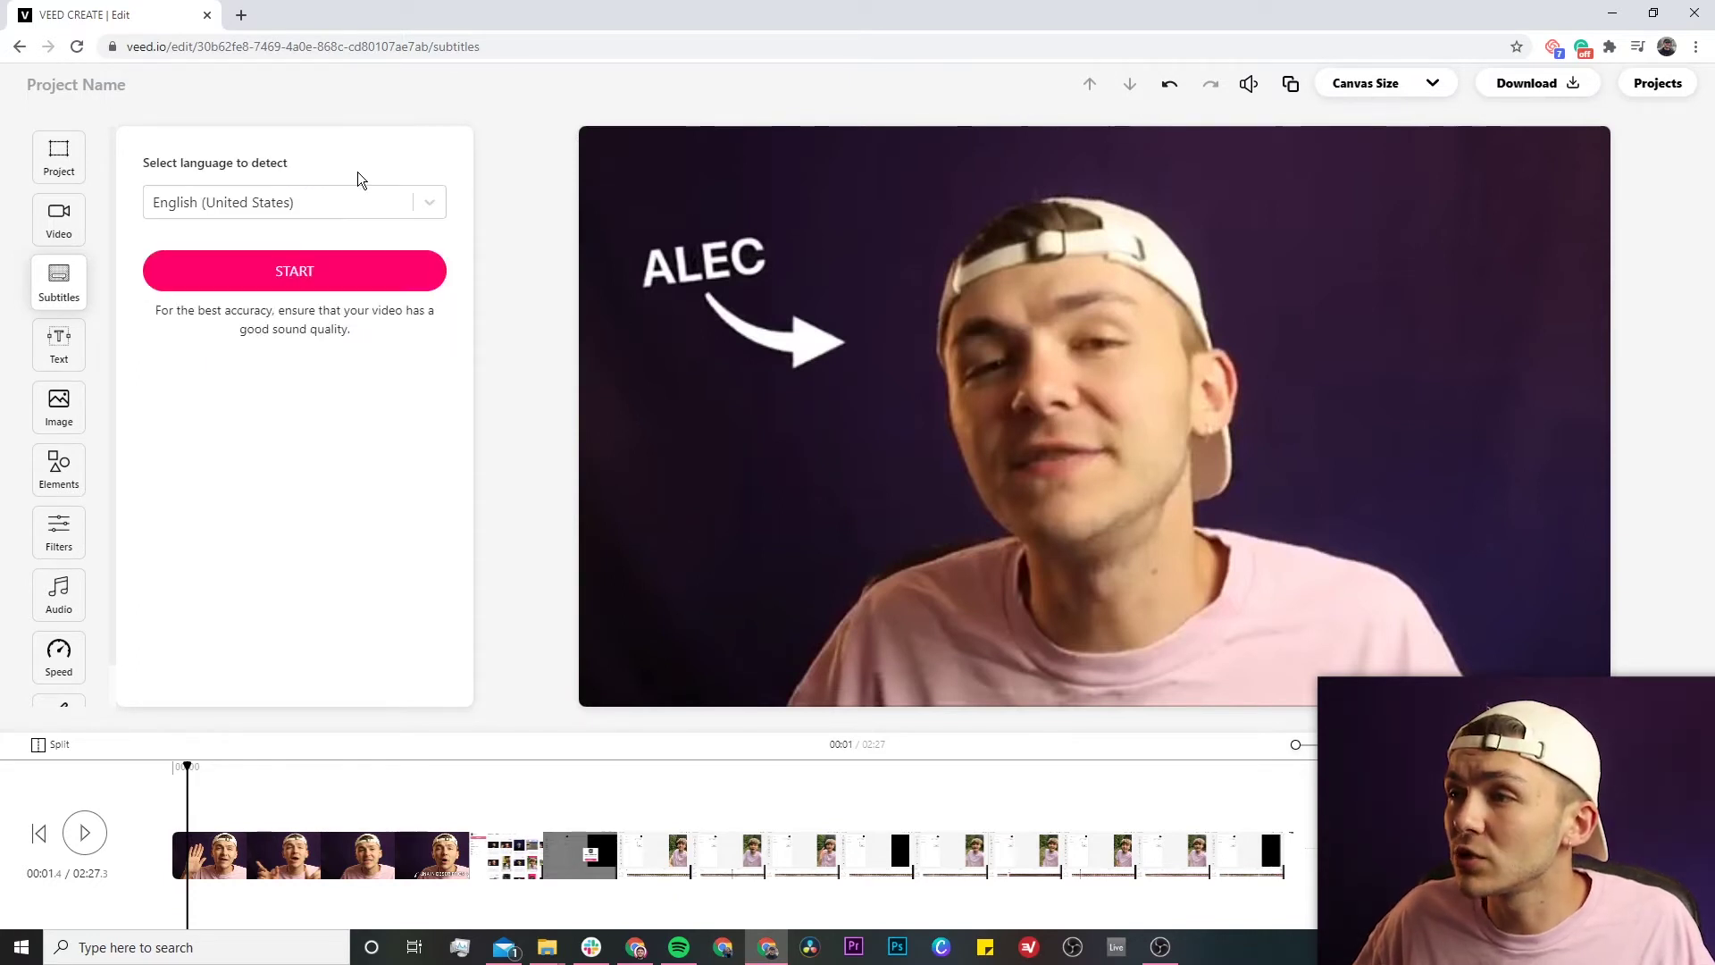
click(428, 201)
click(406, 145)
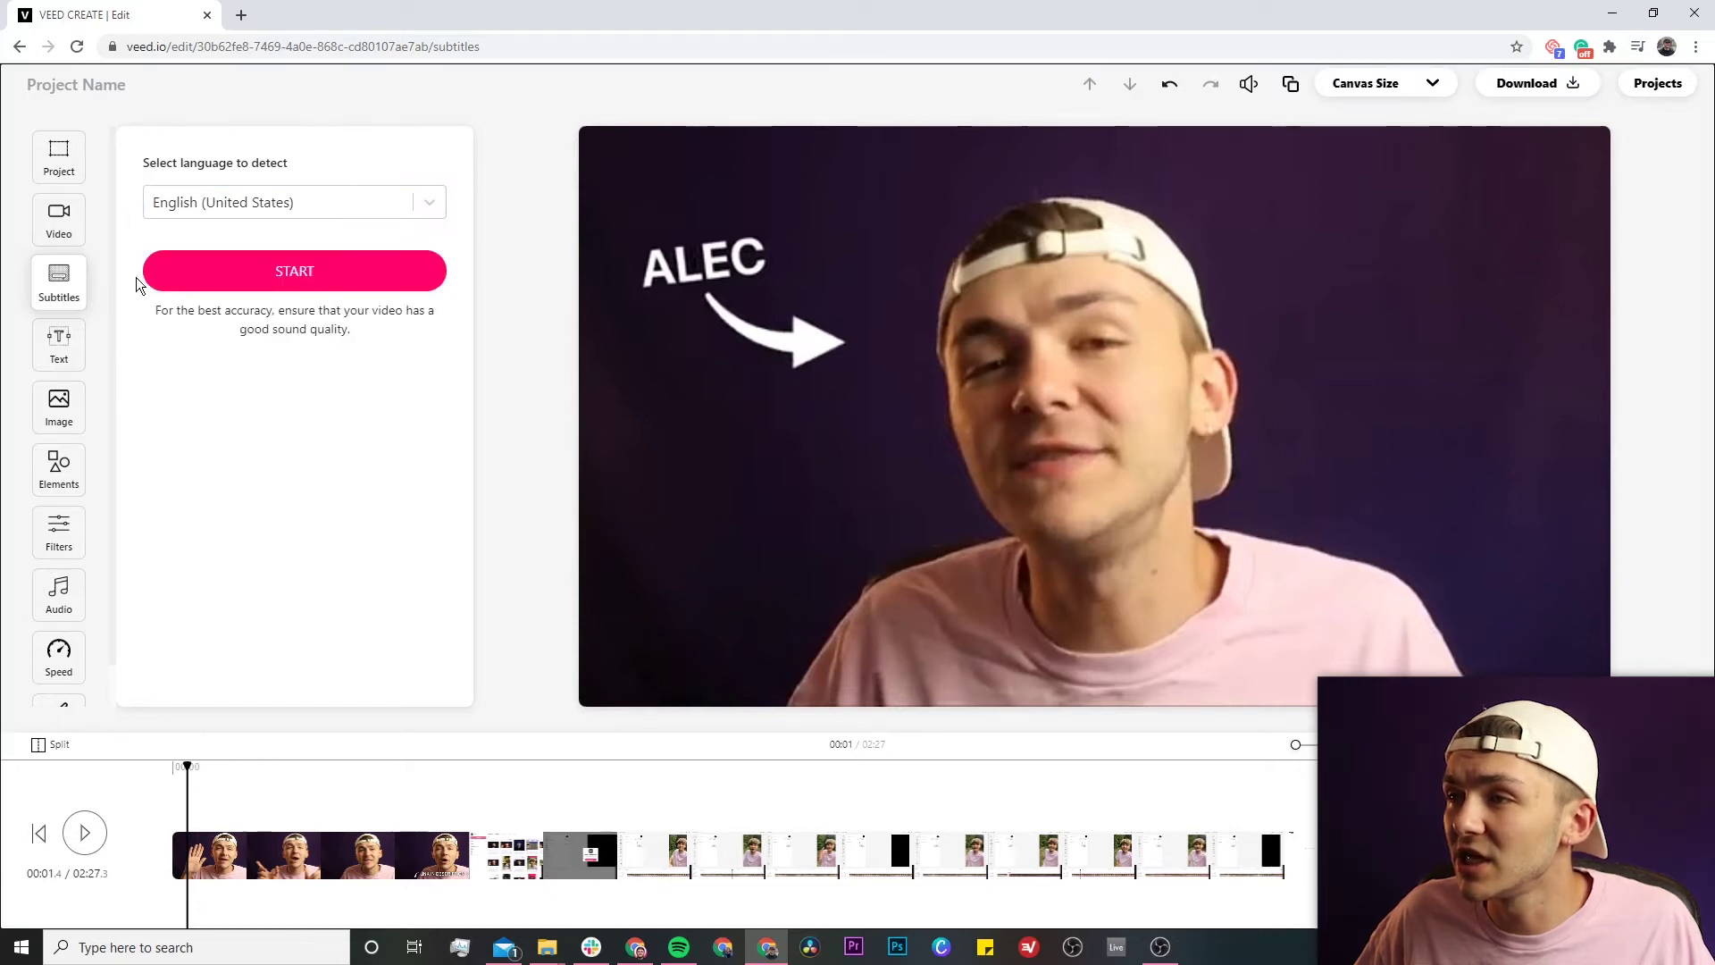
click(361, 284)
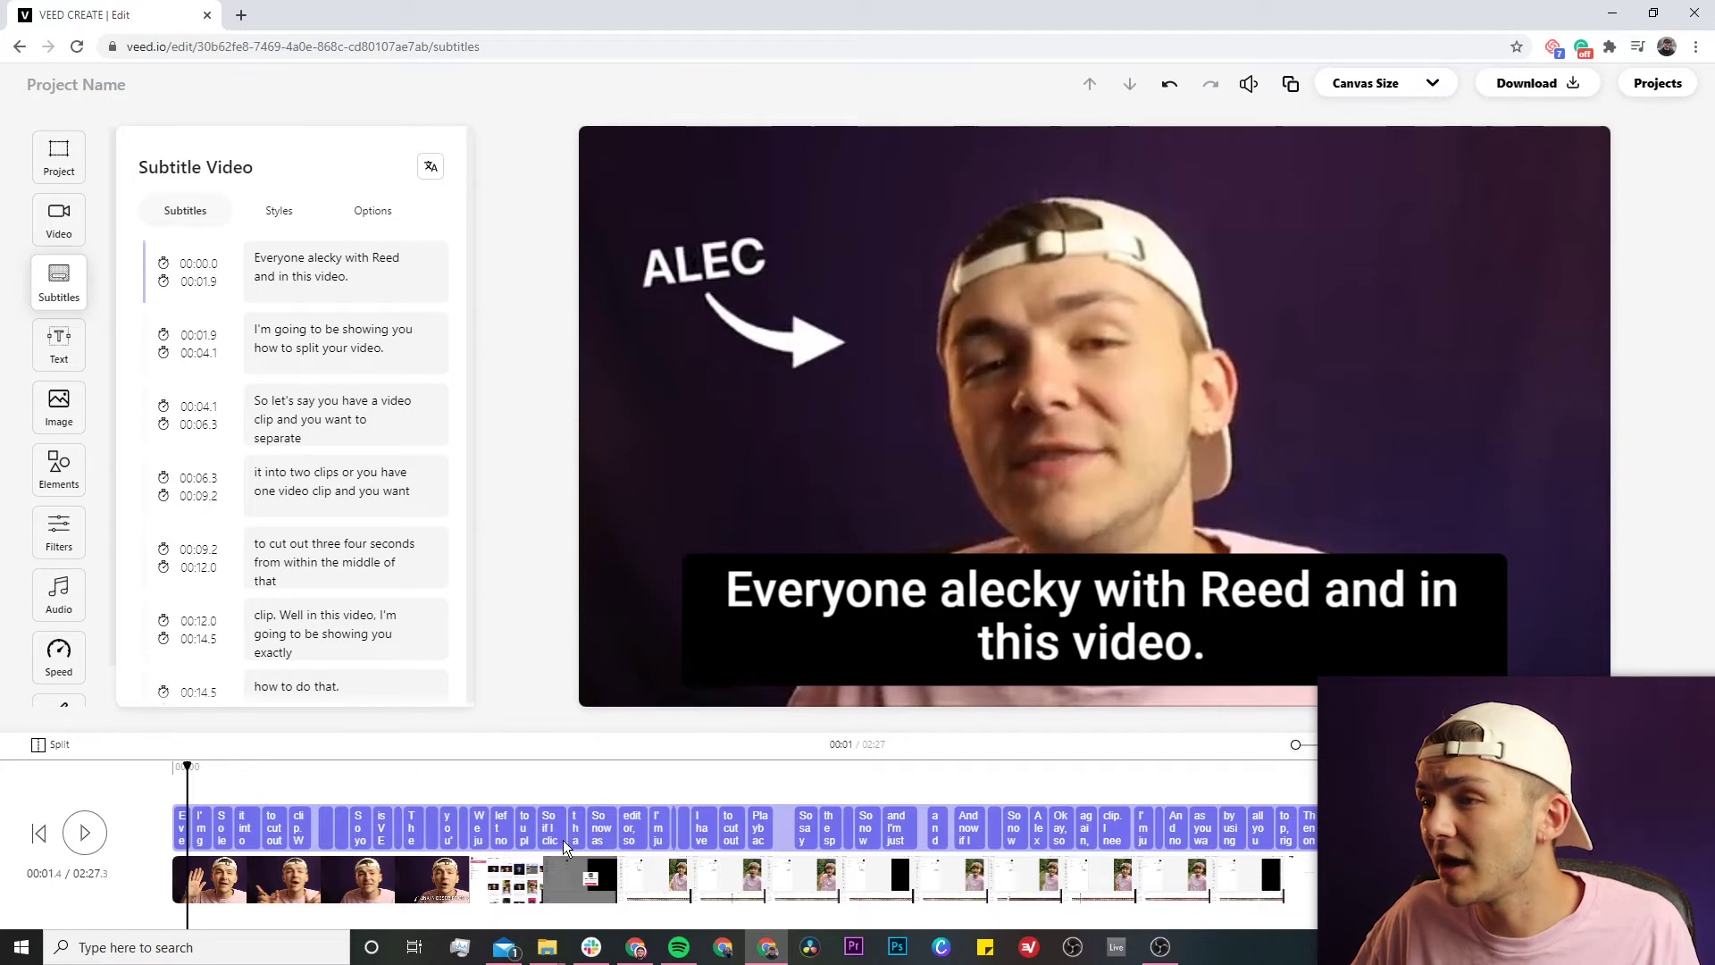
mouse_move(324, 280)
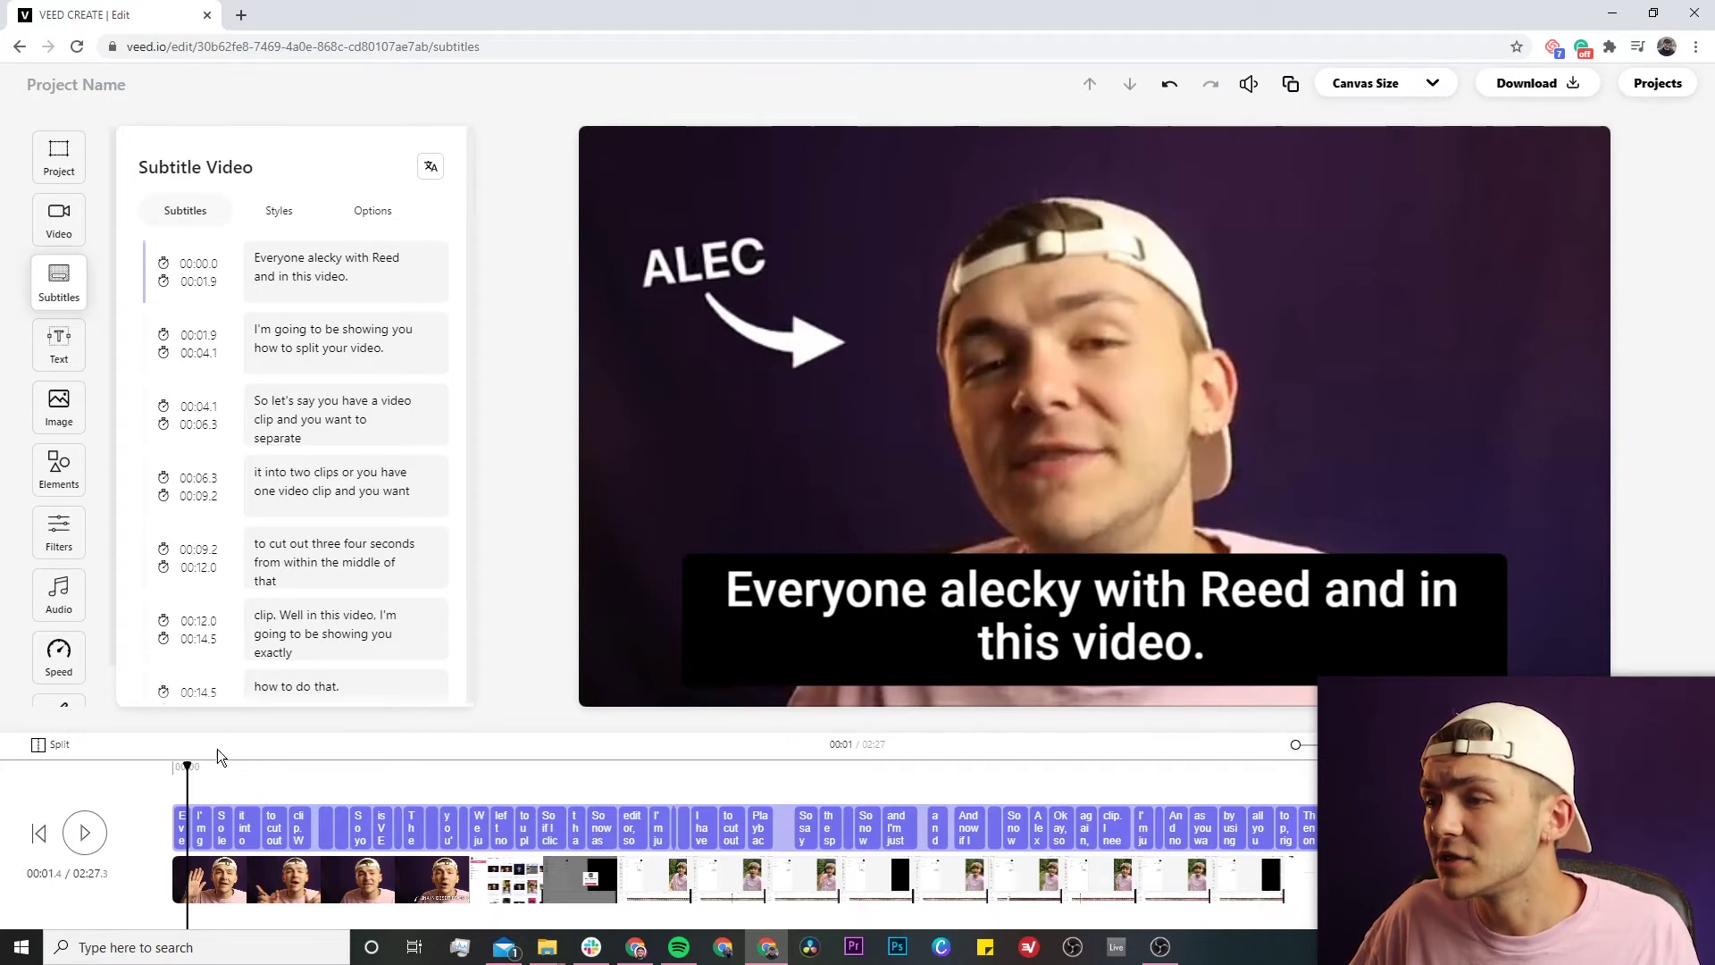
click(165, 768)
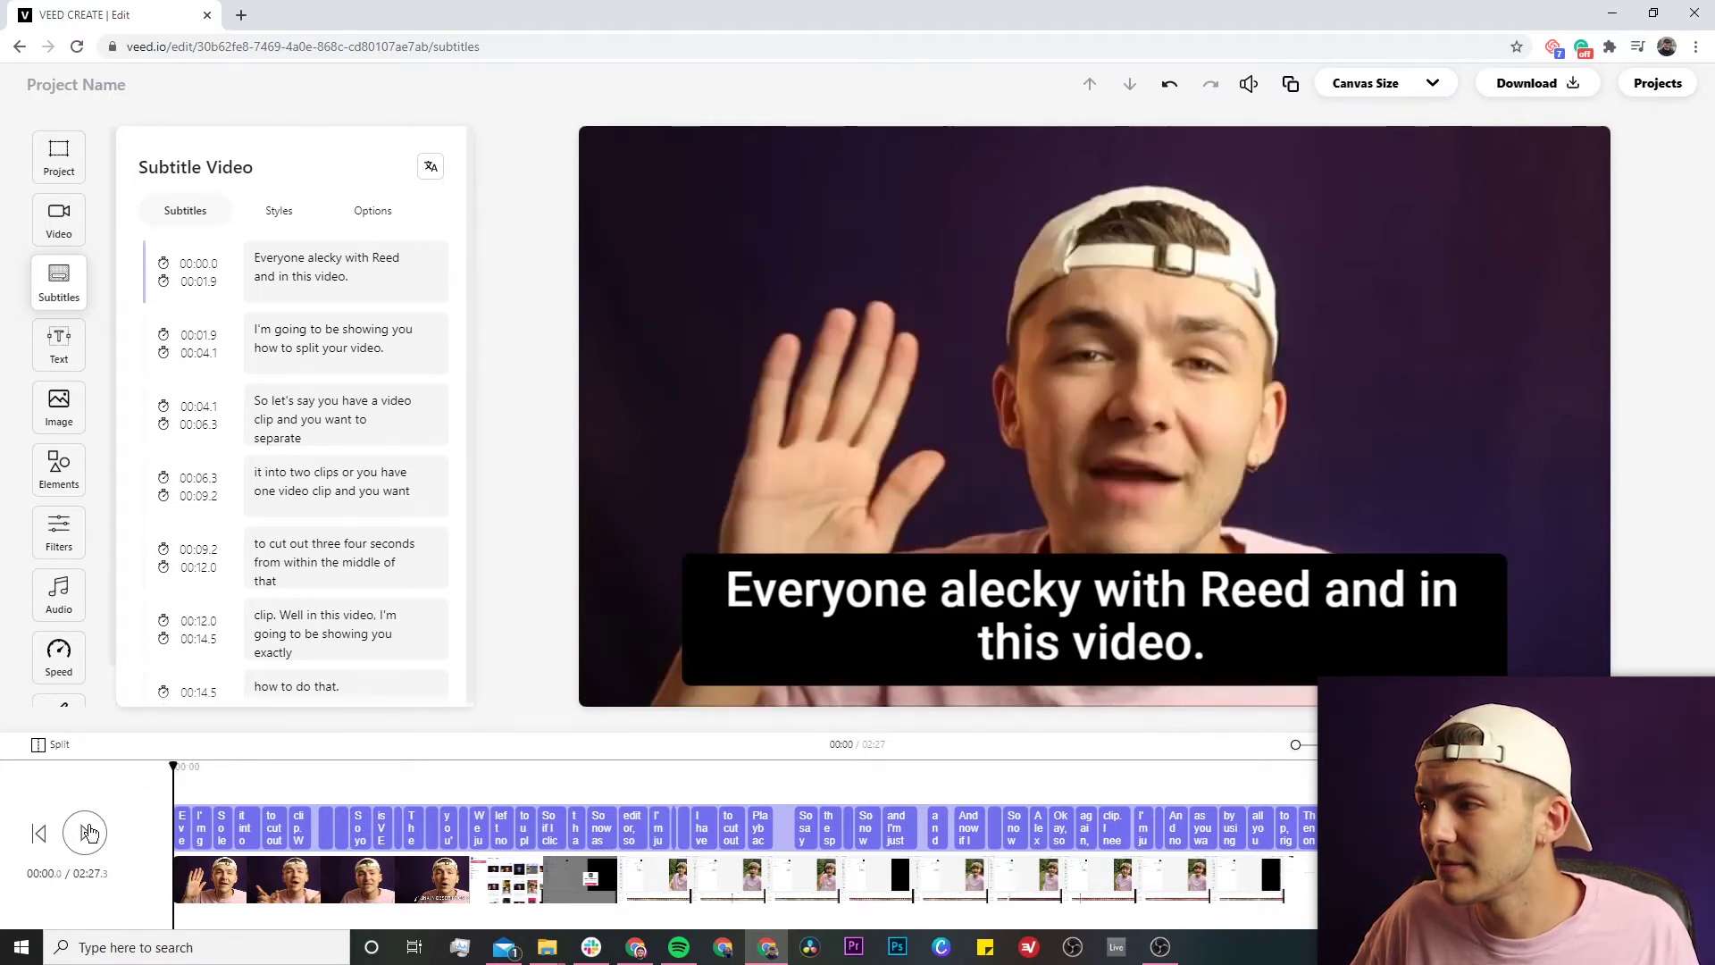
click(85, 833)
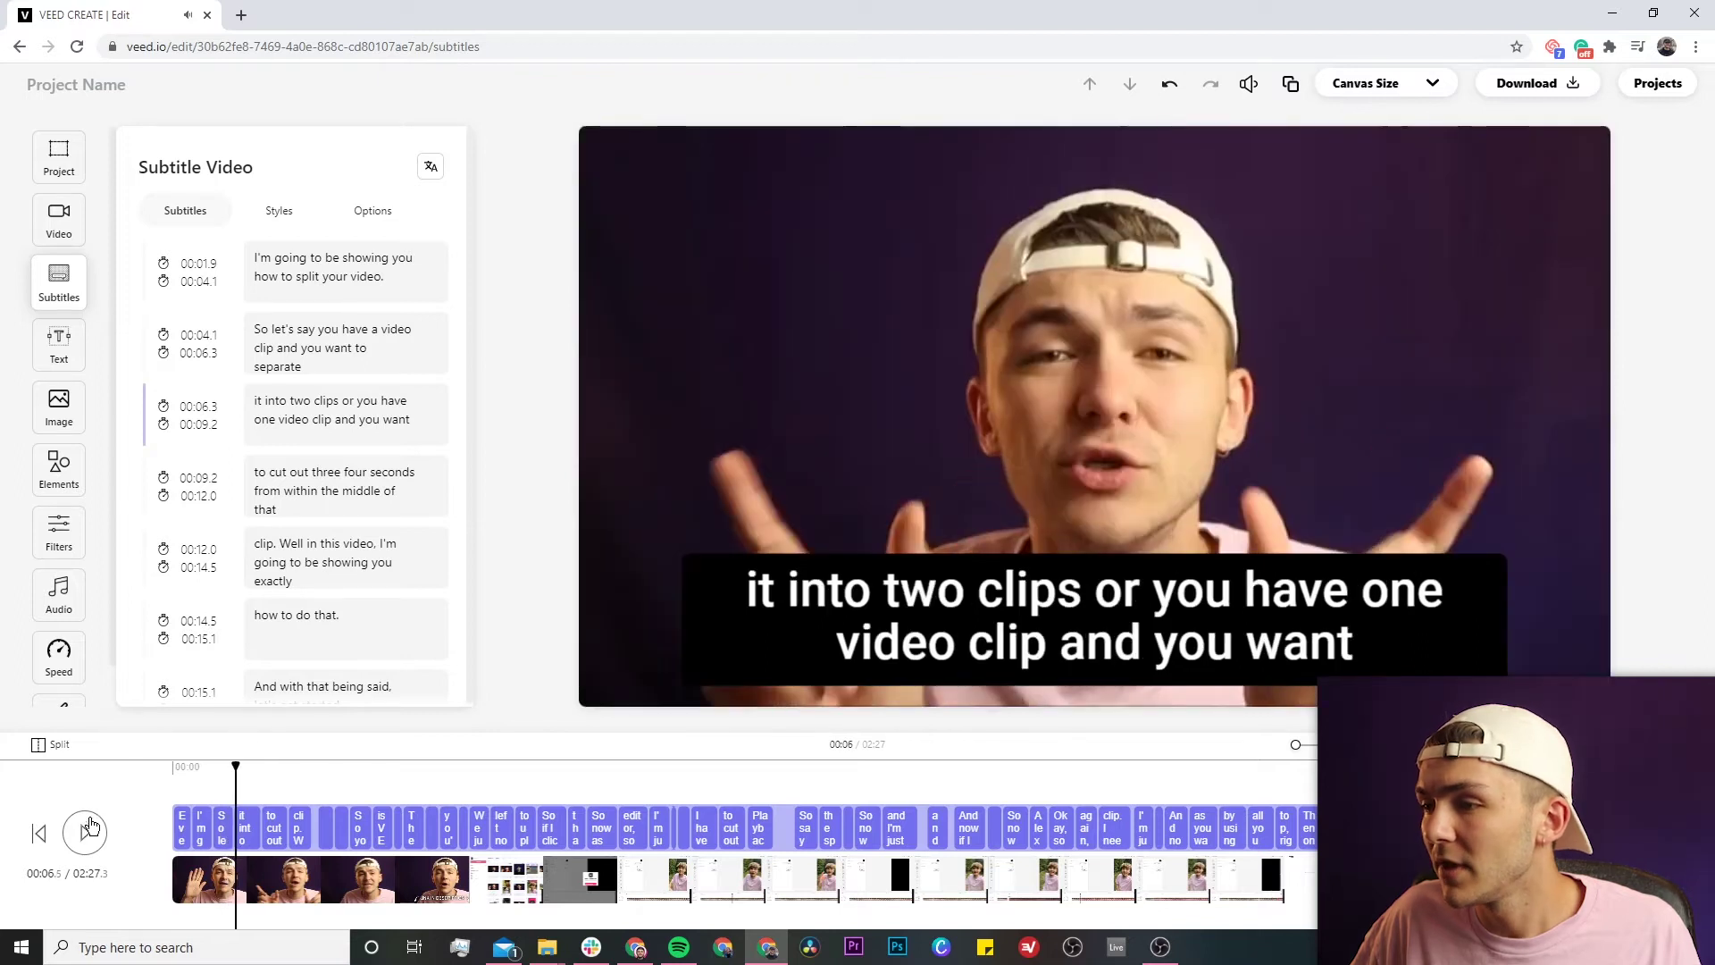
click(86, 833)
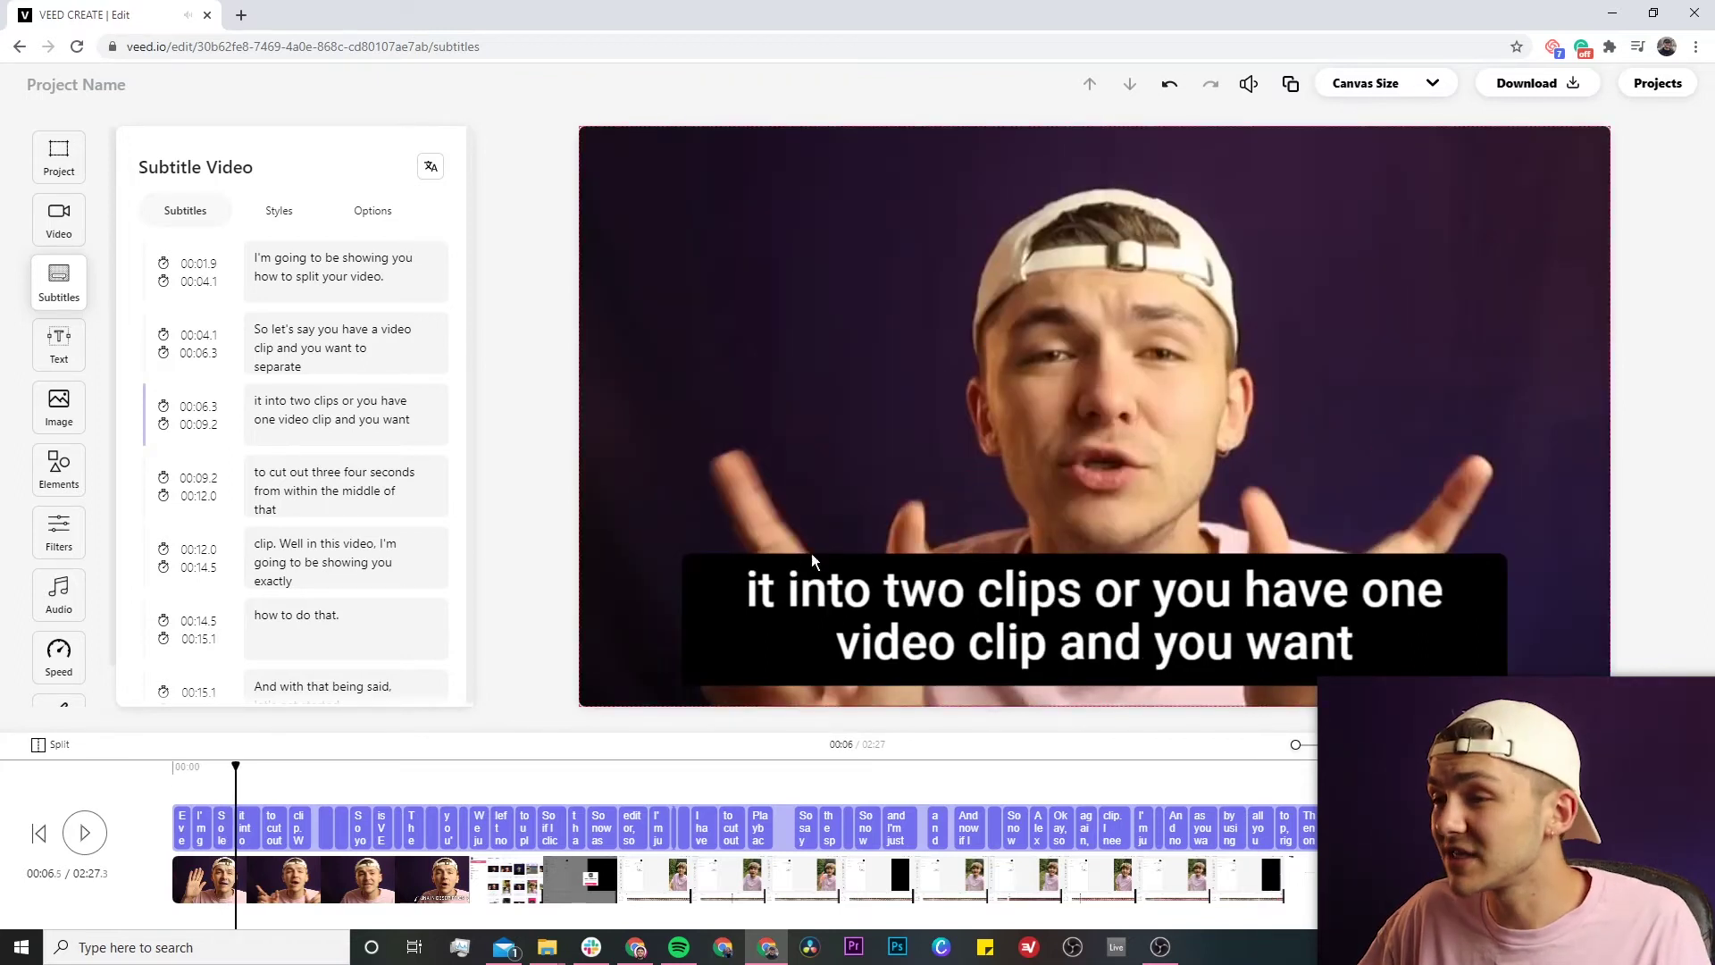
click(180, 774)
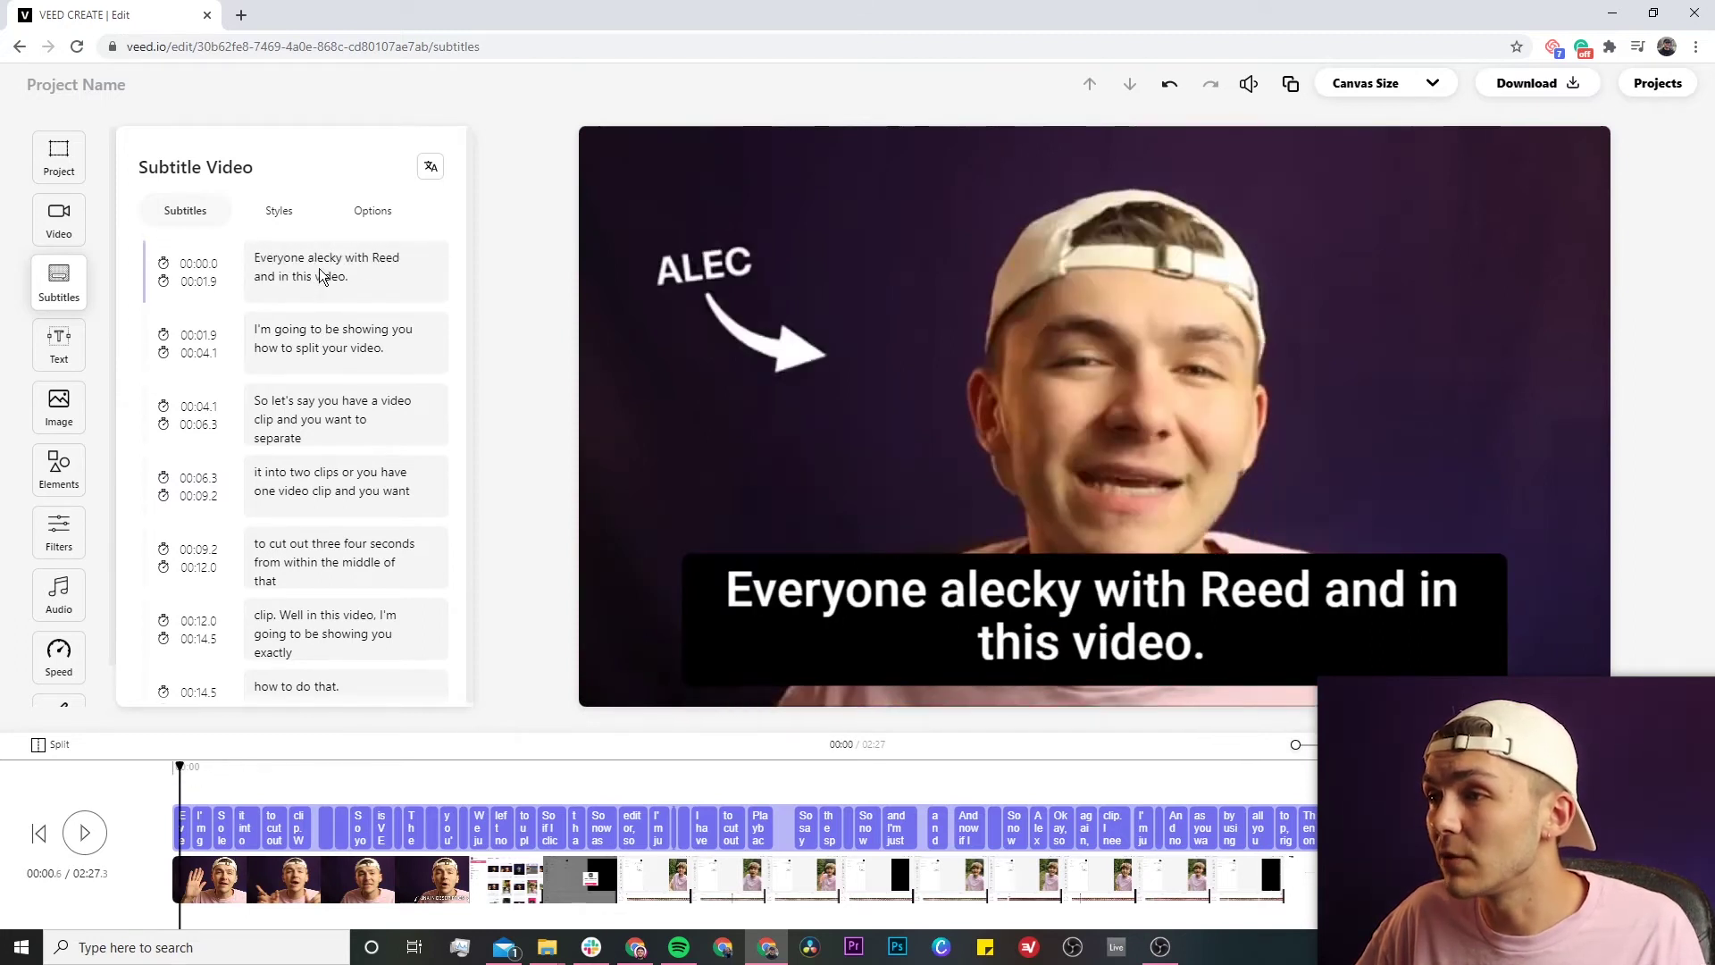
In the first subtitle, replace the misheard 'alecky' with 'Alec'.
click(327, 262)
drag(341, 257, 311, 259)
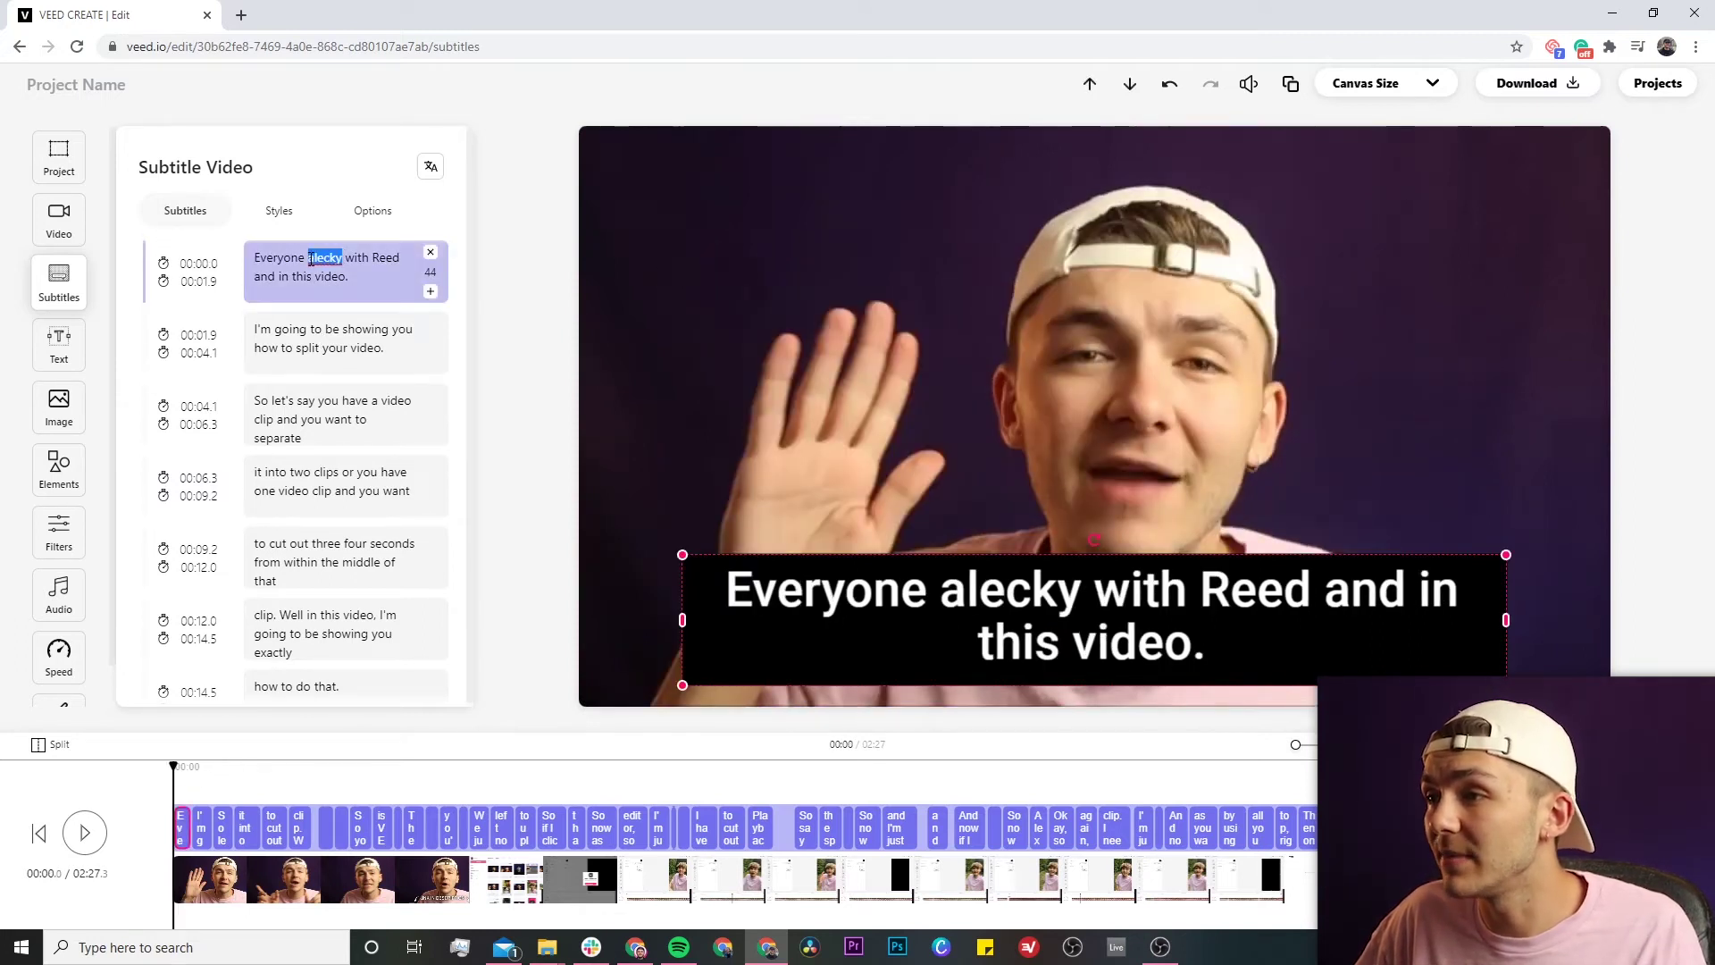
text(Alzc)
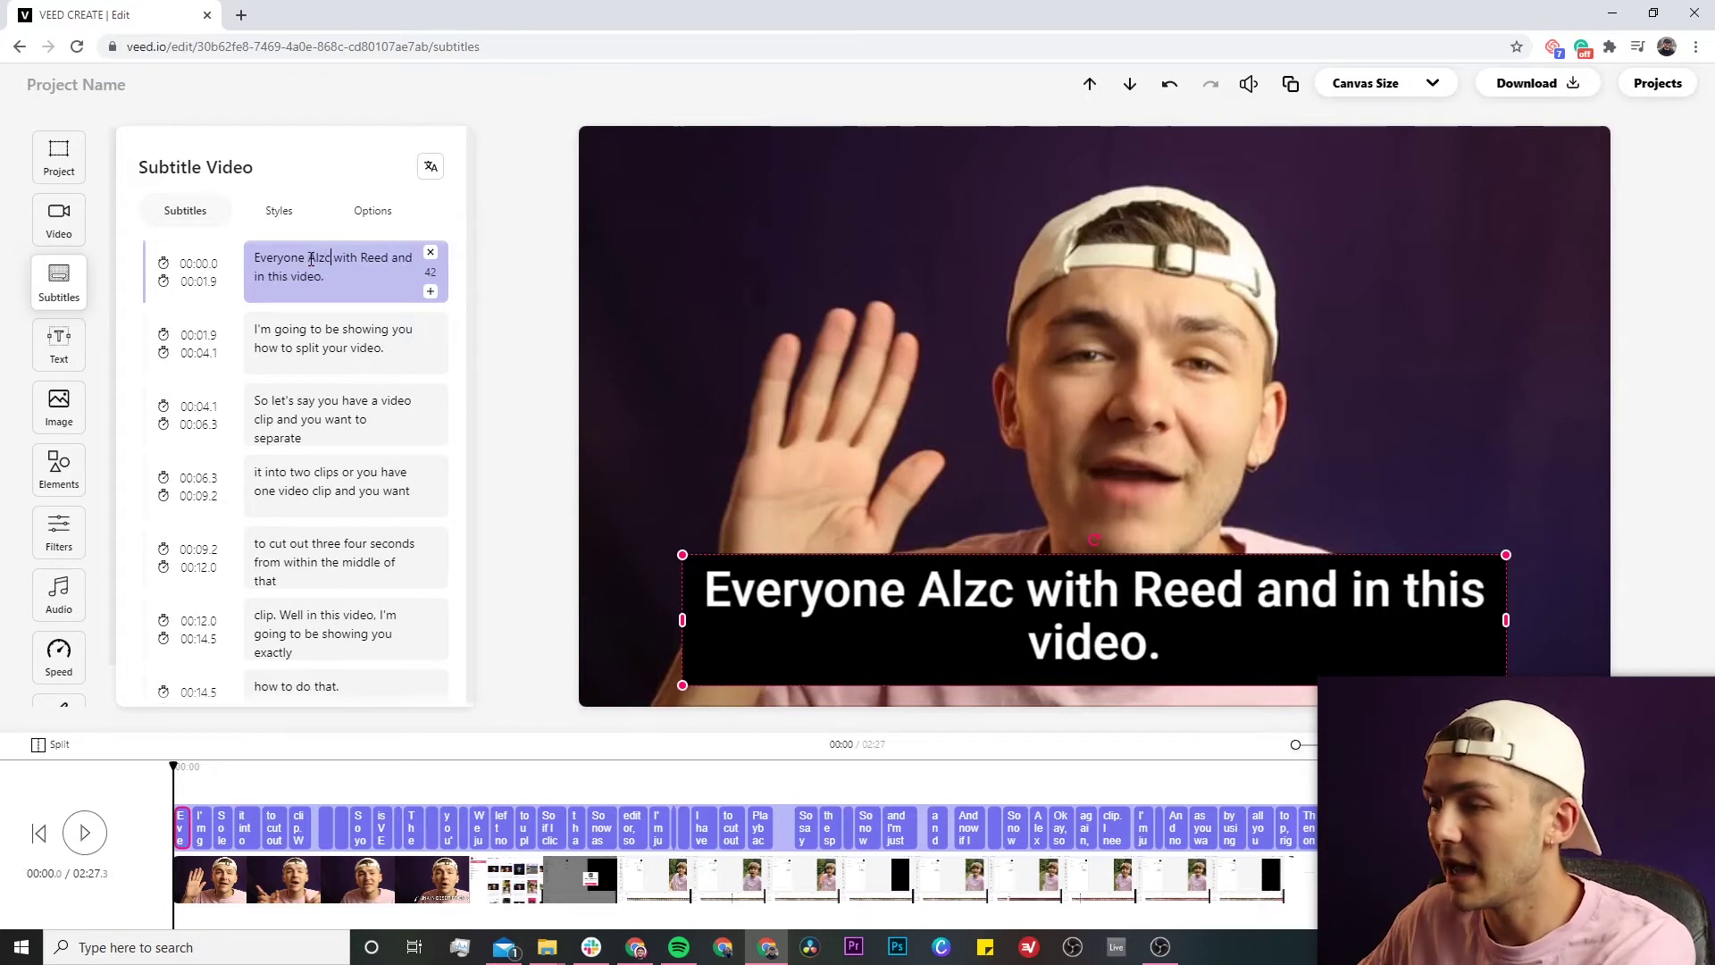
key(BackSpace)
key(BackSpace)
text(ec)
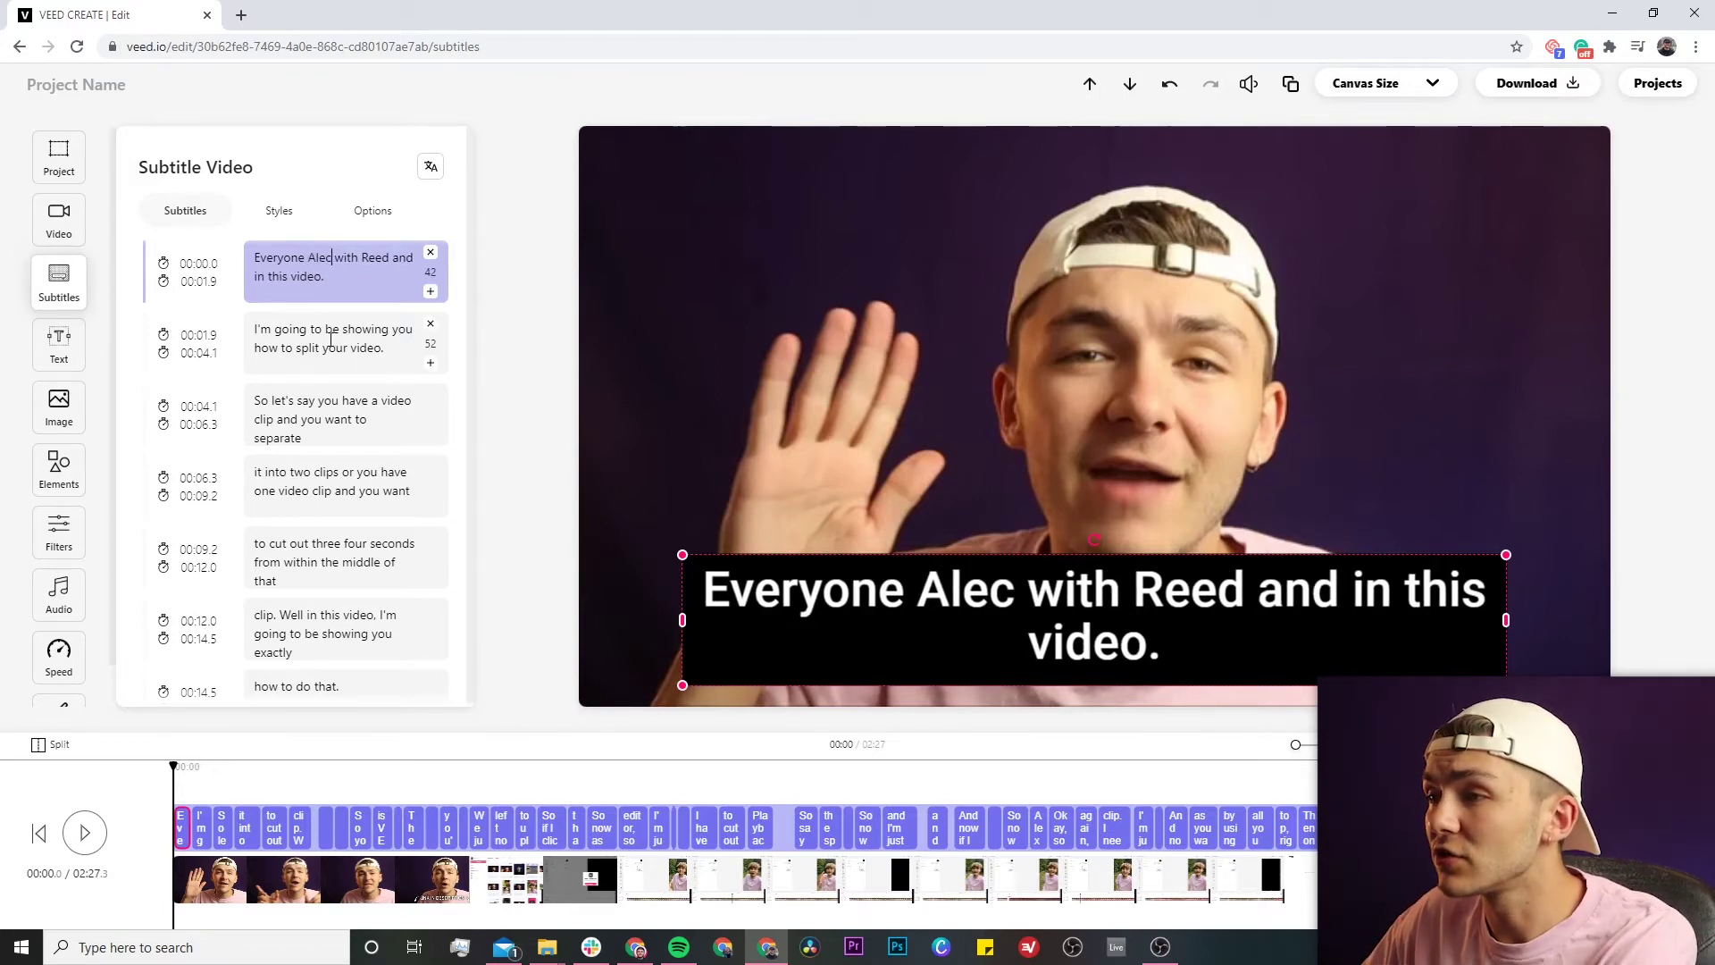
click(332, 339)
Change 'Reed' to 'Veed' and make the line begin 'Hey everyone,'.
click(331, 276)
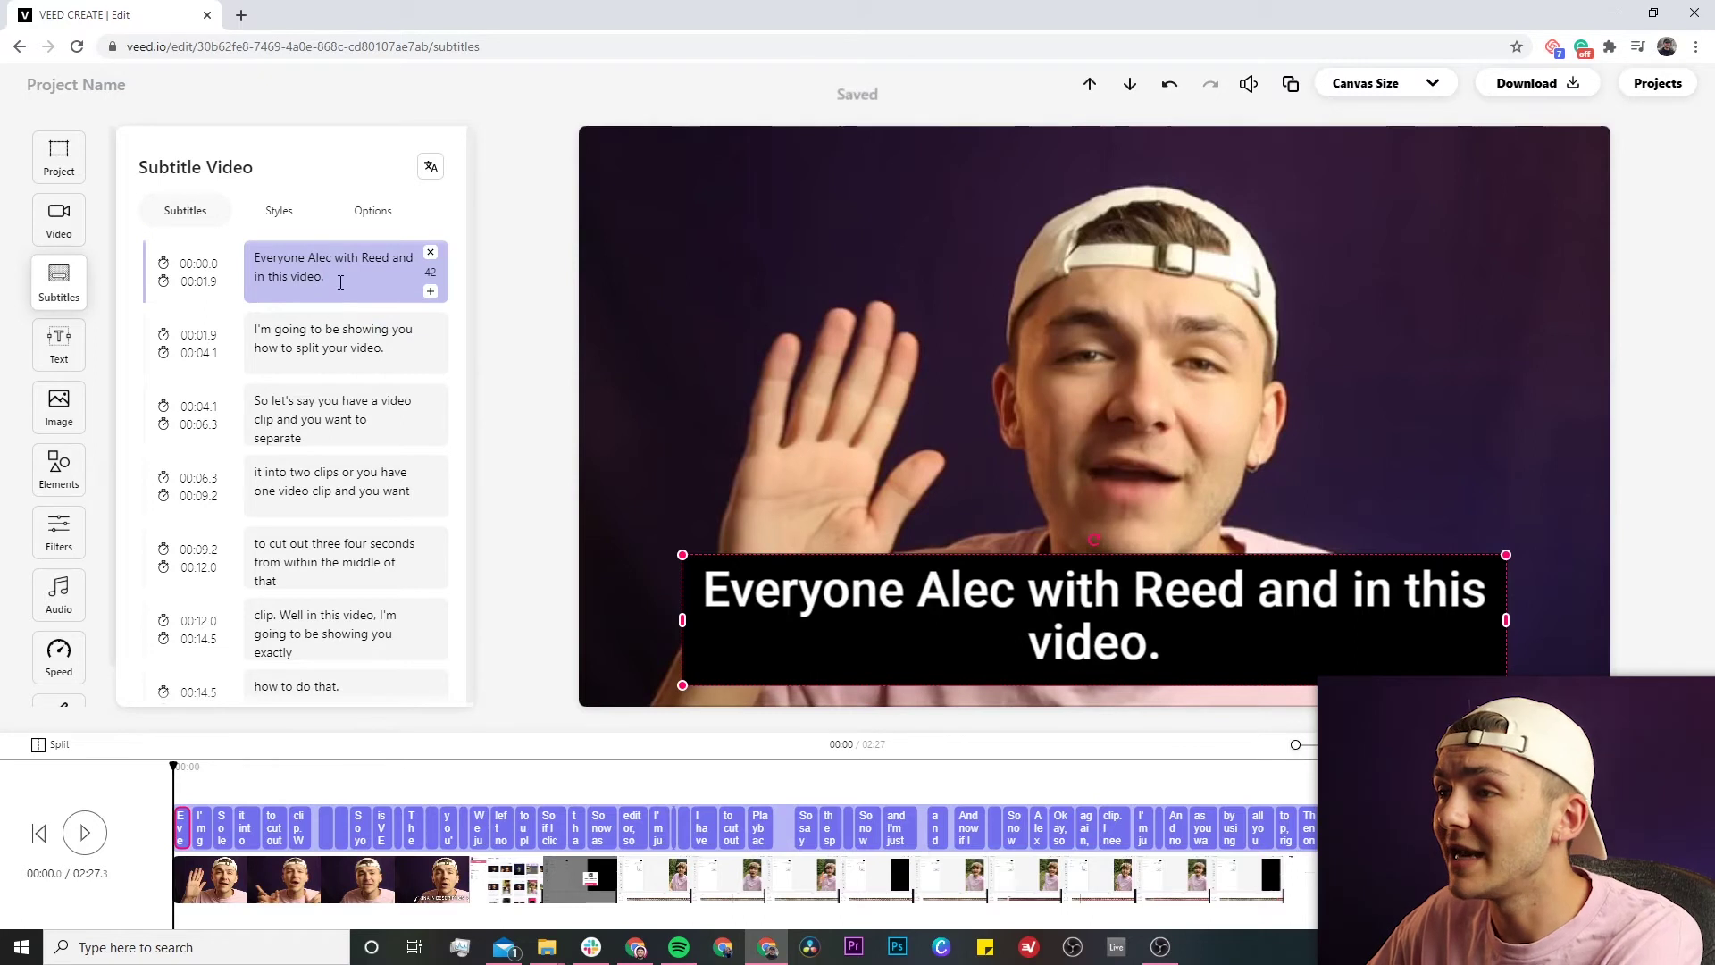
drag(393, 257, 369, 258)
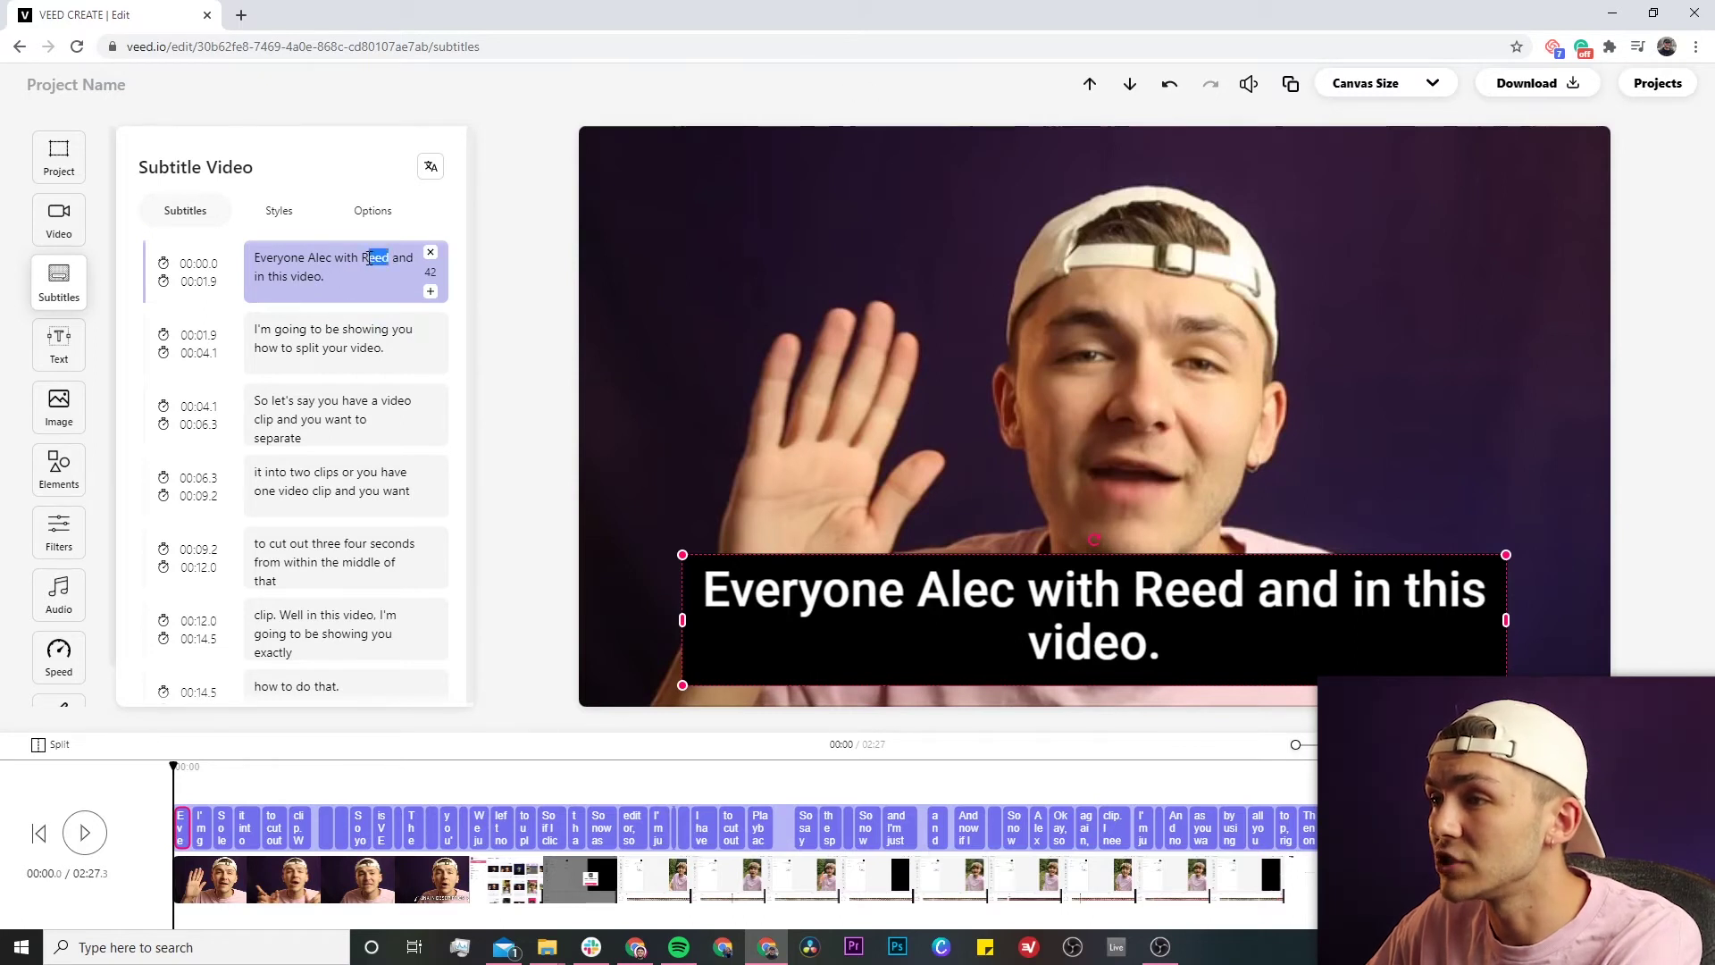
text(Veed)
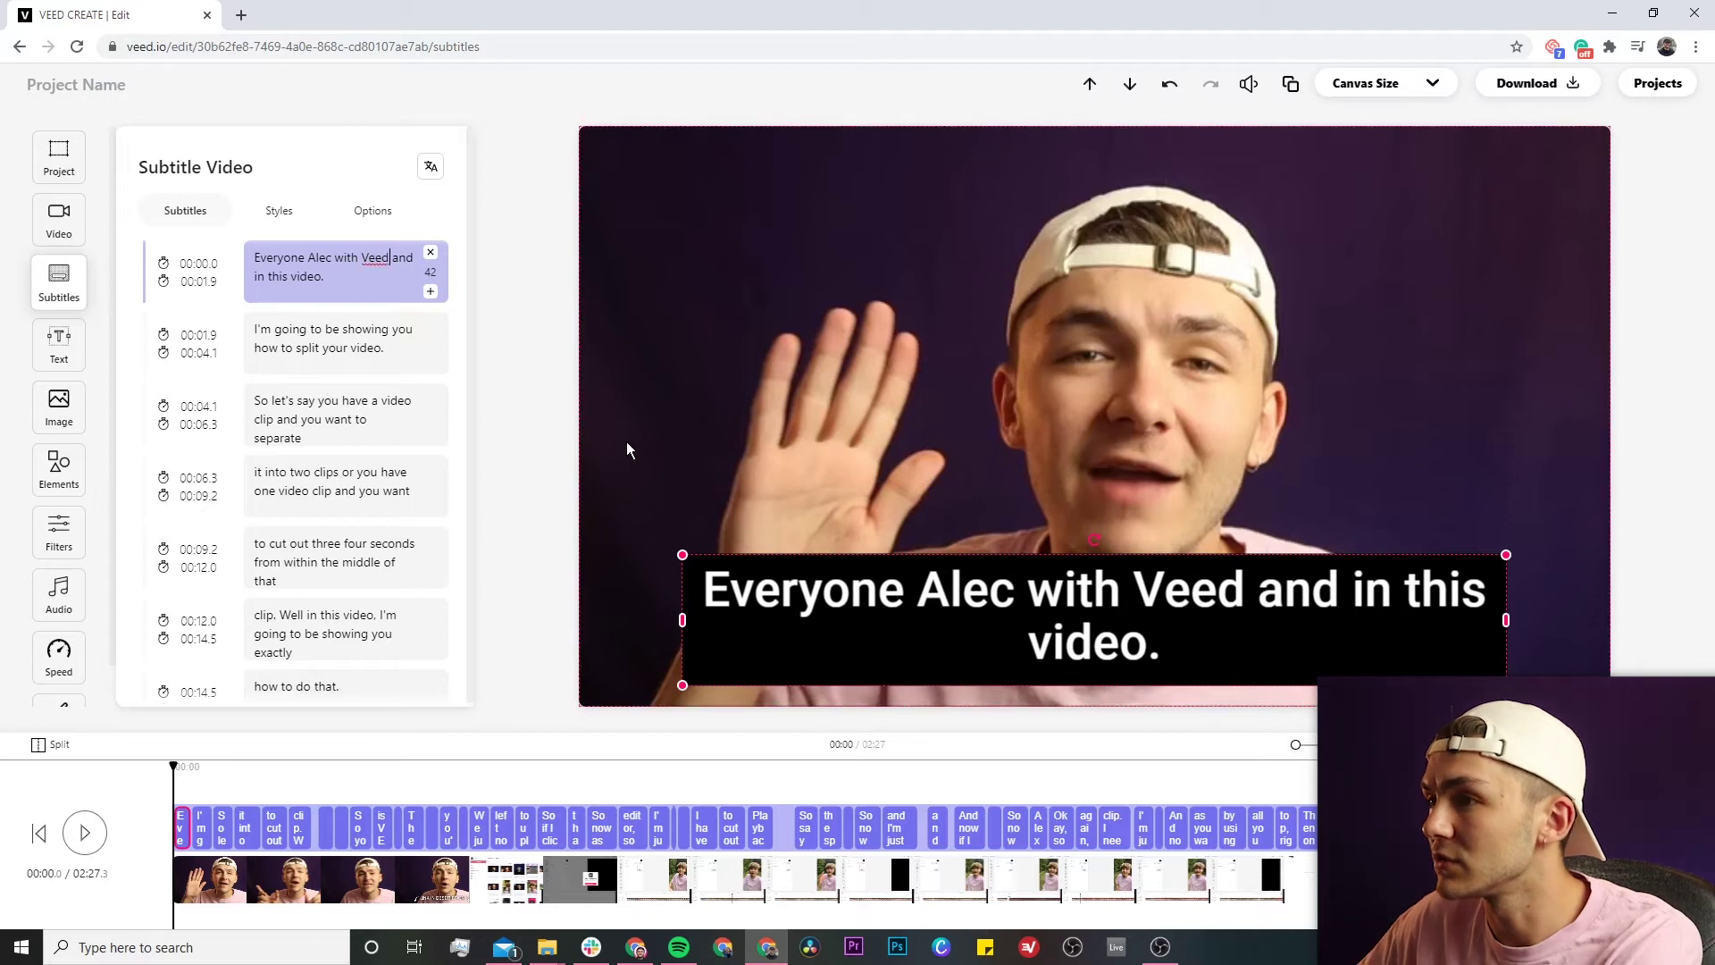
key(Delete)
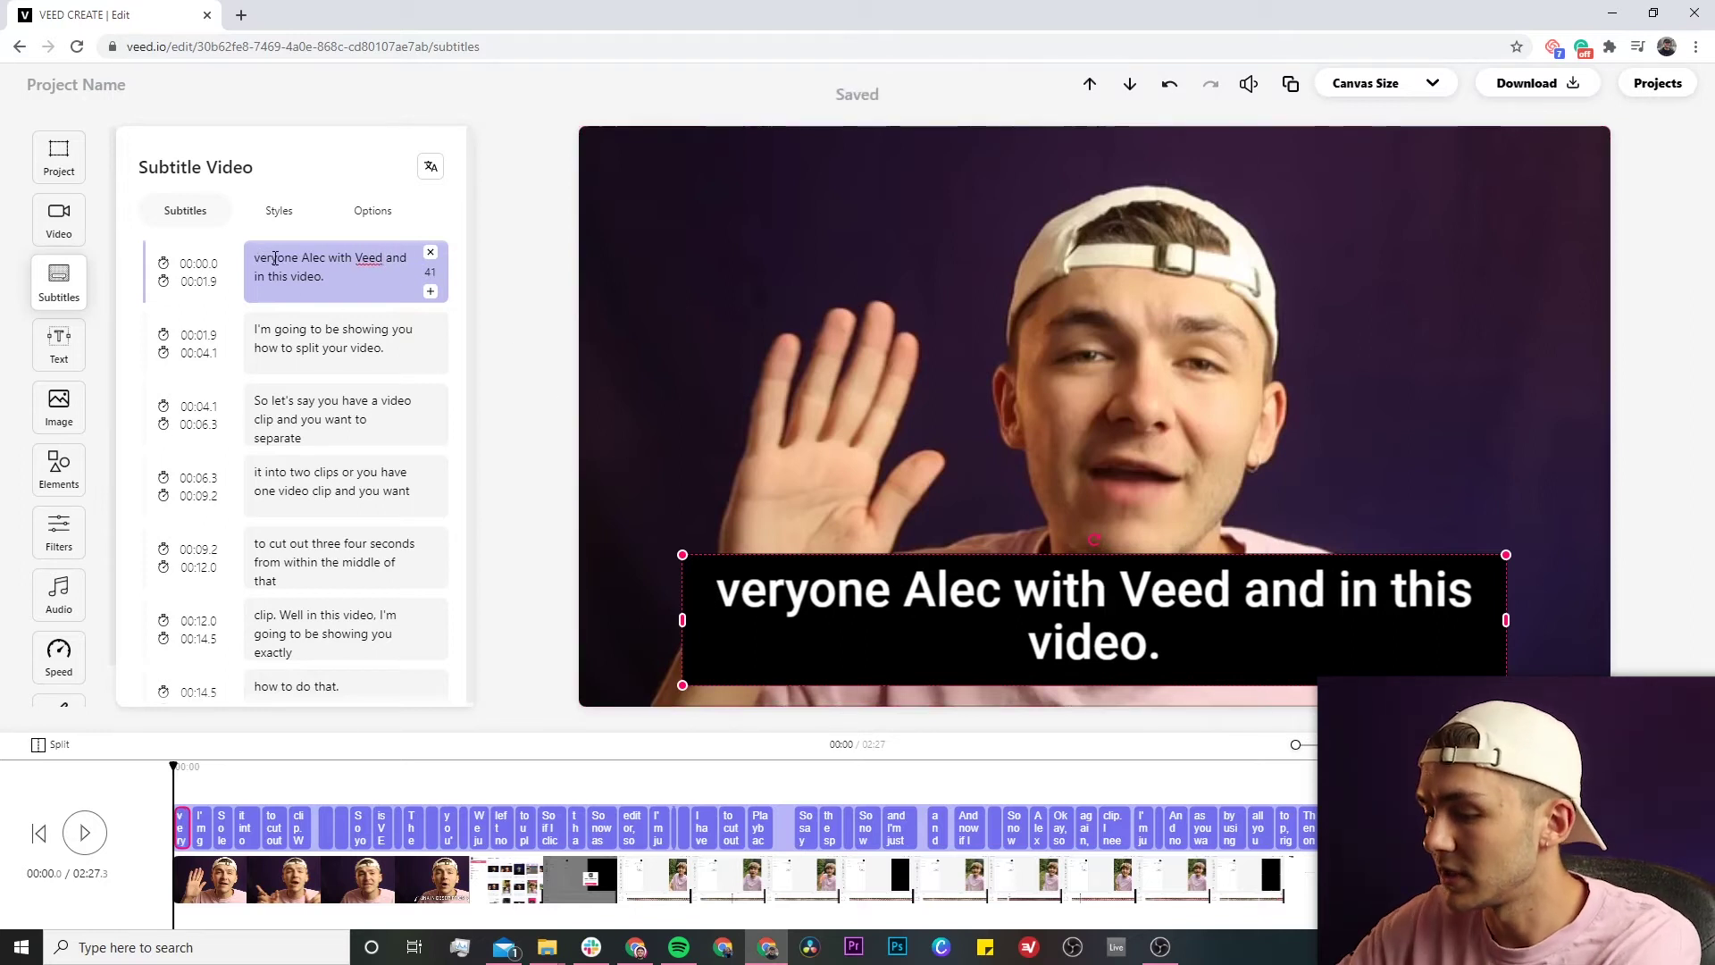
text(Hey e)
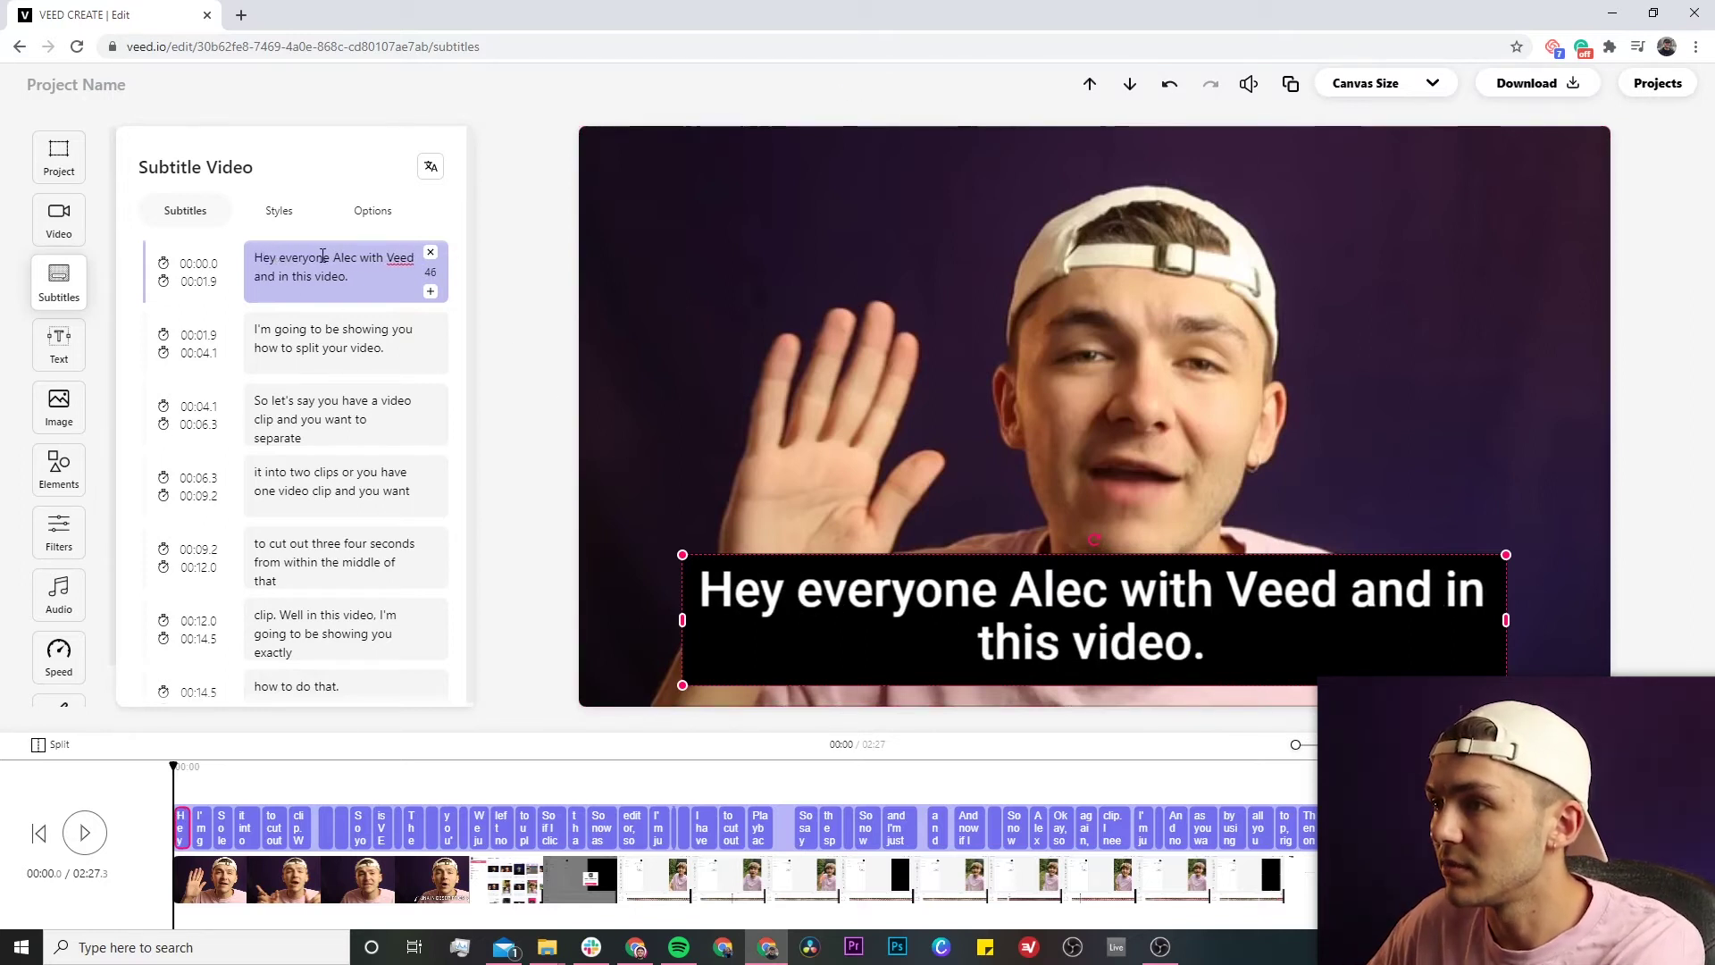
click(329, 257)
text(,)
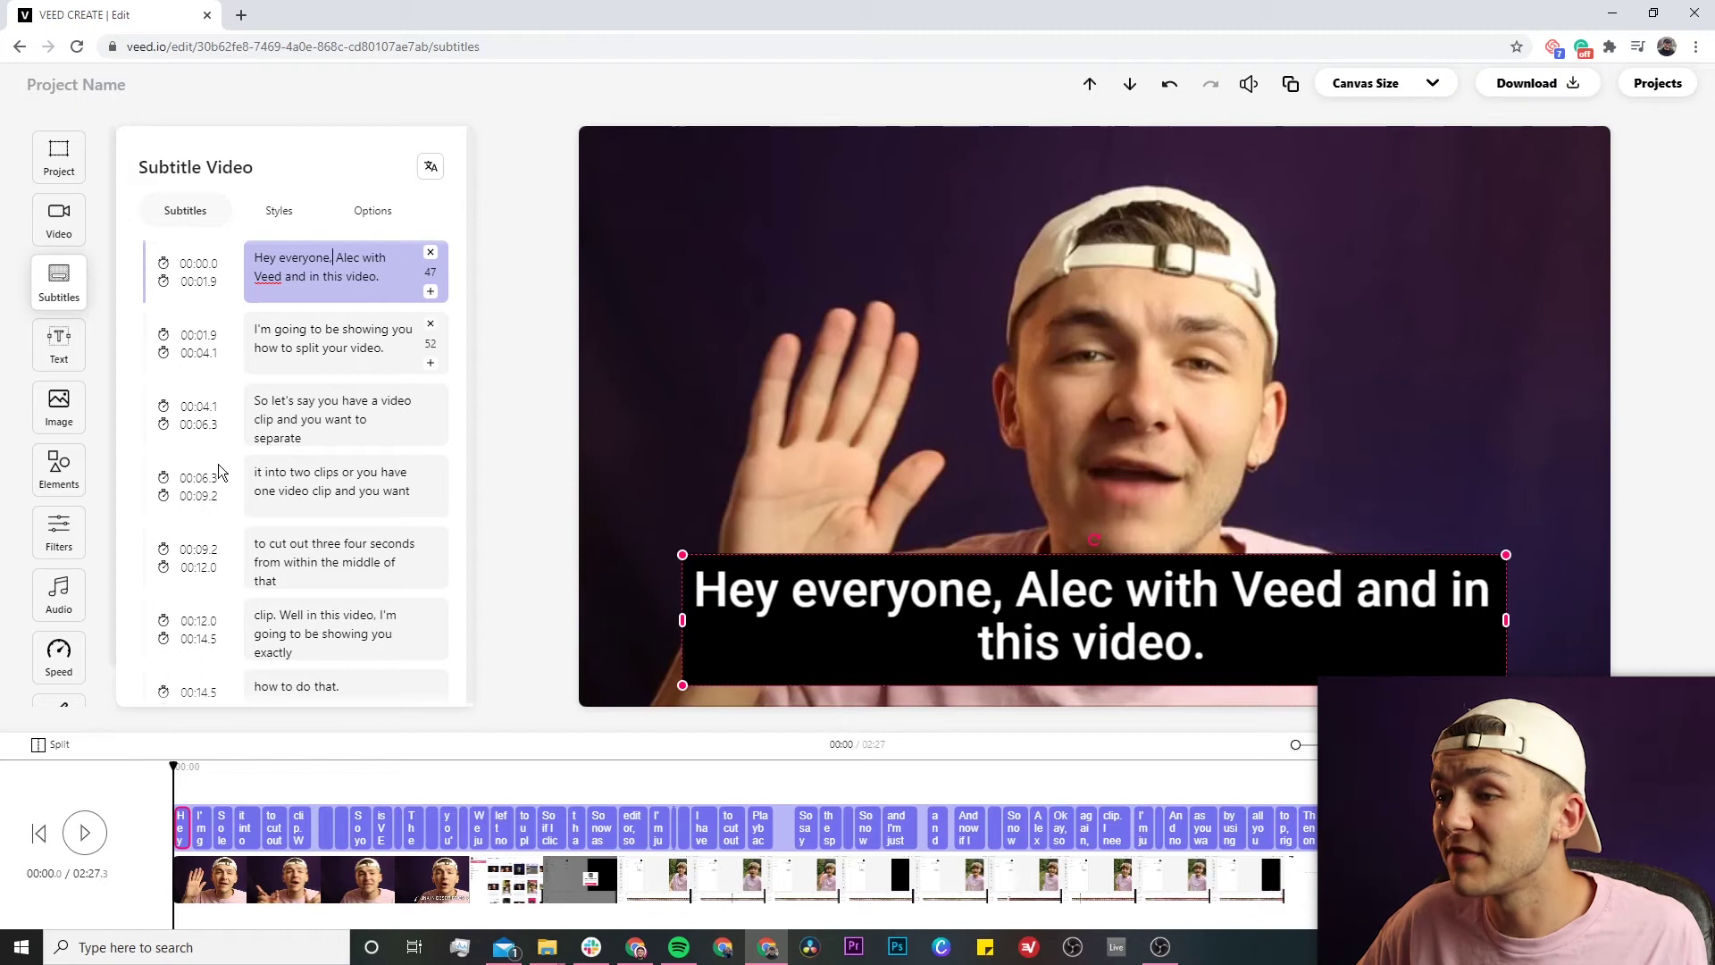
Reset the first subtitle's start time to 00:00.0.
click(220, 265)
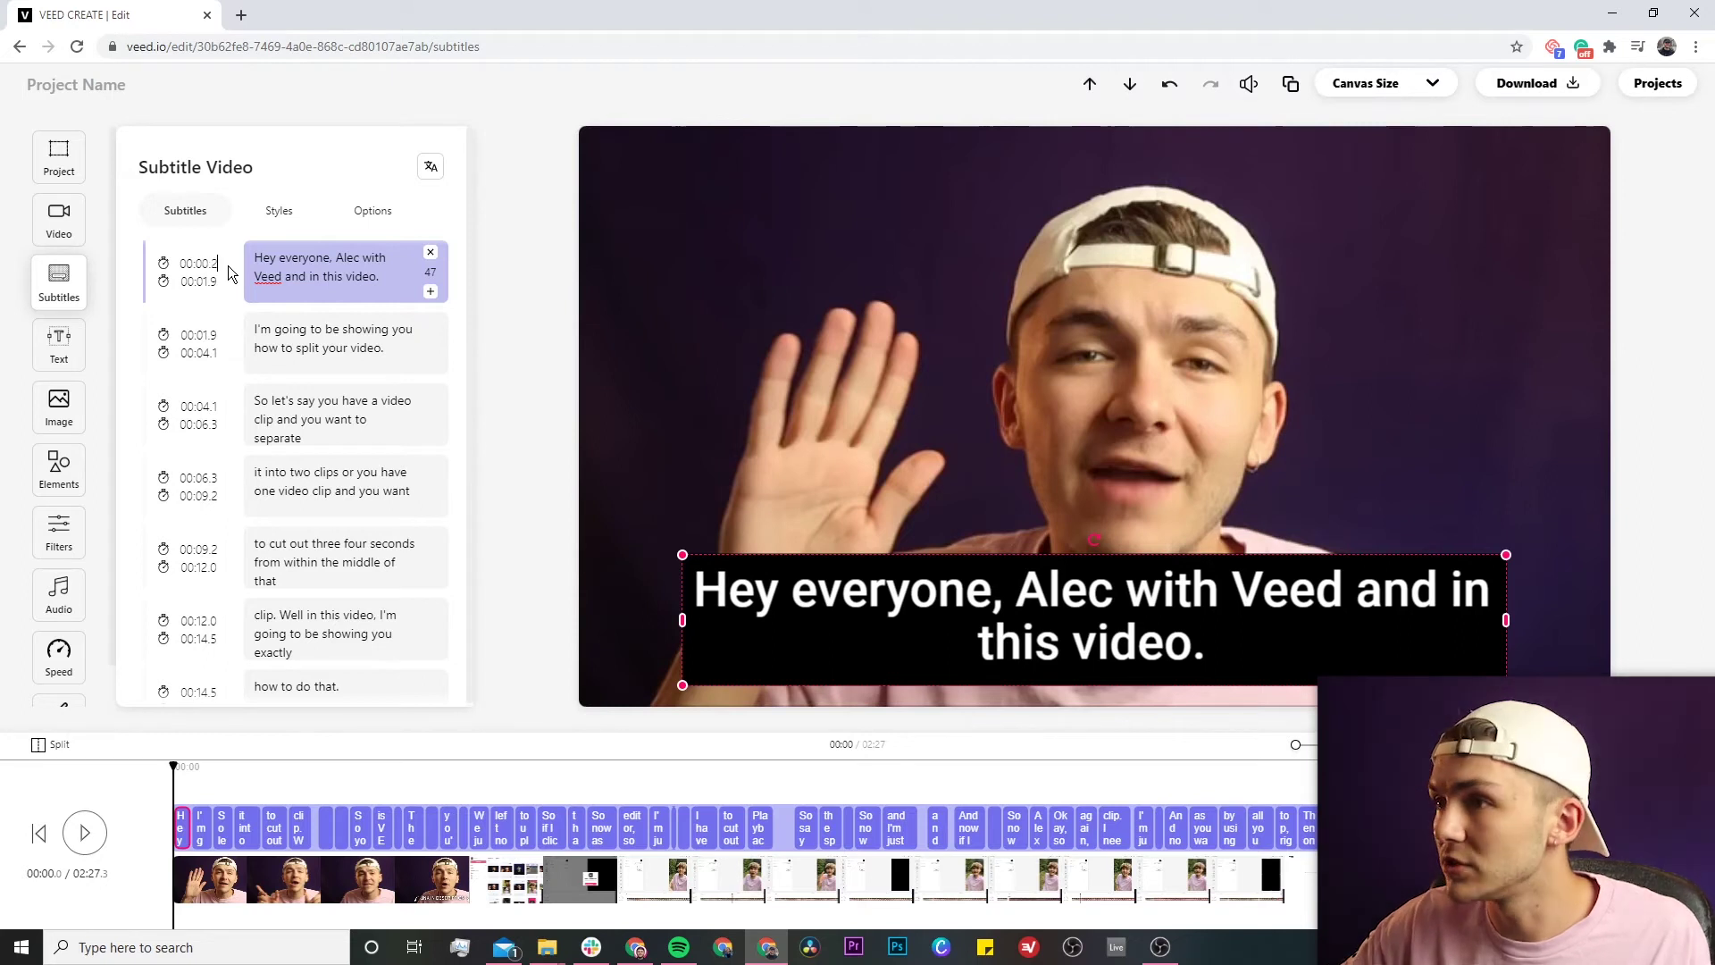
click(284, 159)
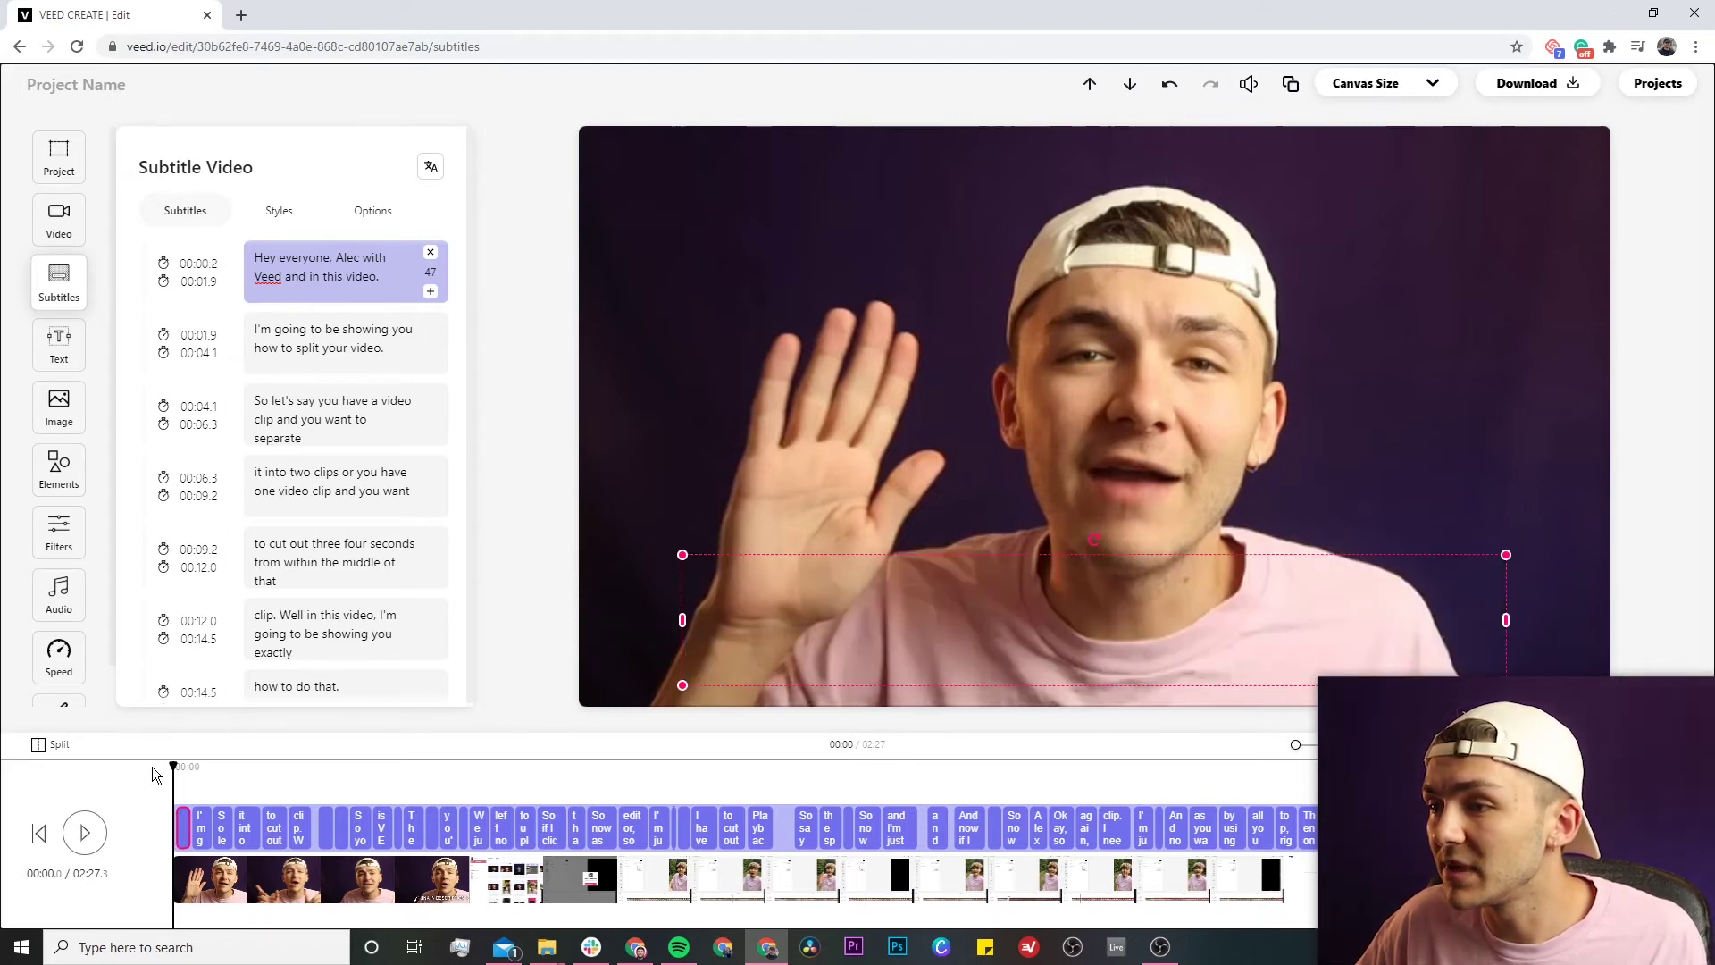
mouse_move(173, 768)
mouse_down()
mouse_move(193, 768)
mouse_move(162, 769)
mouse_up()
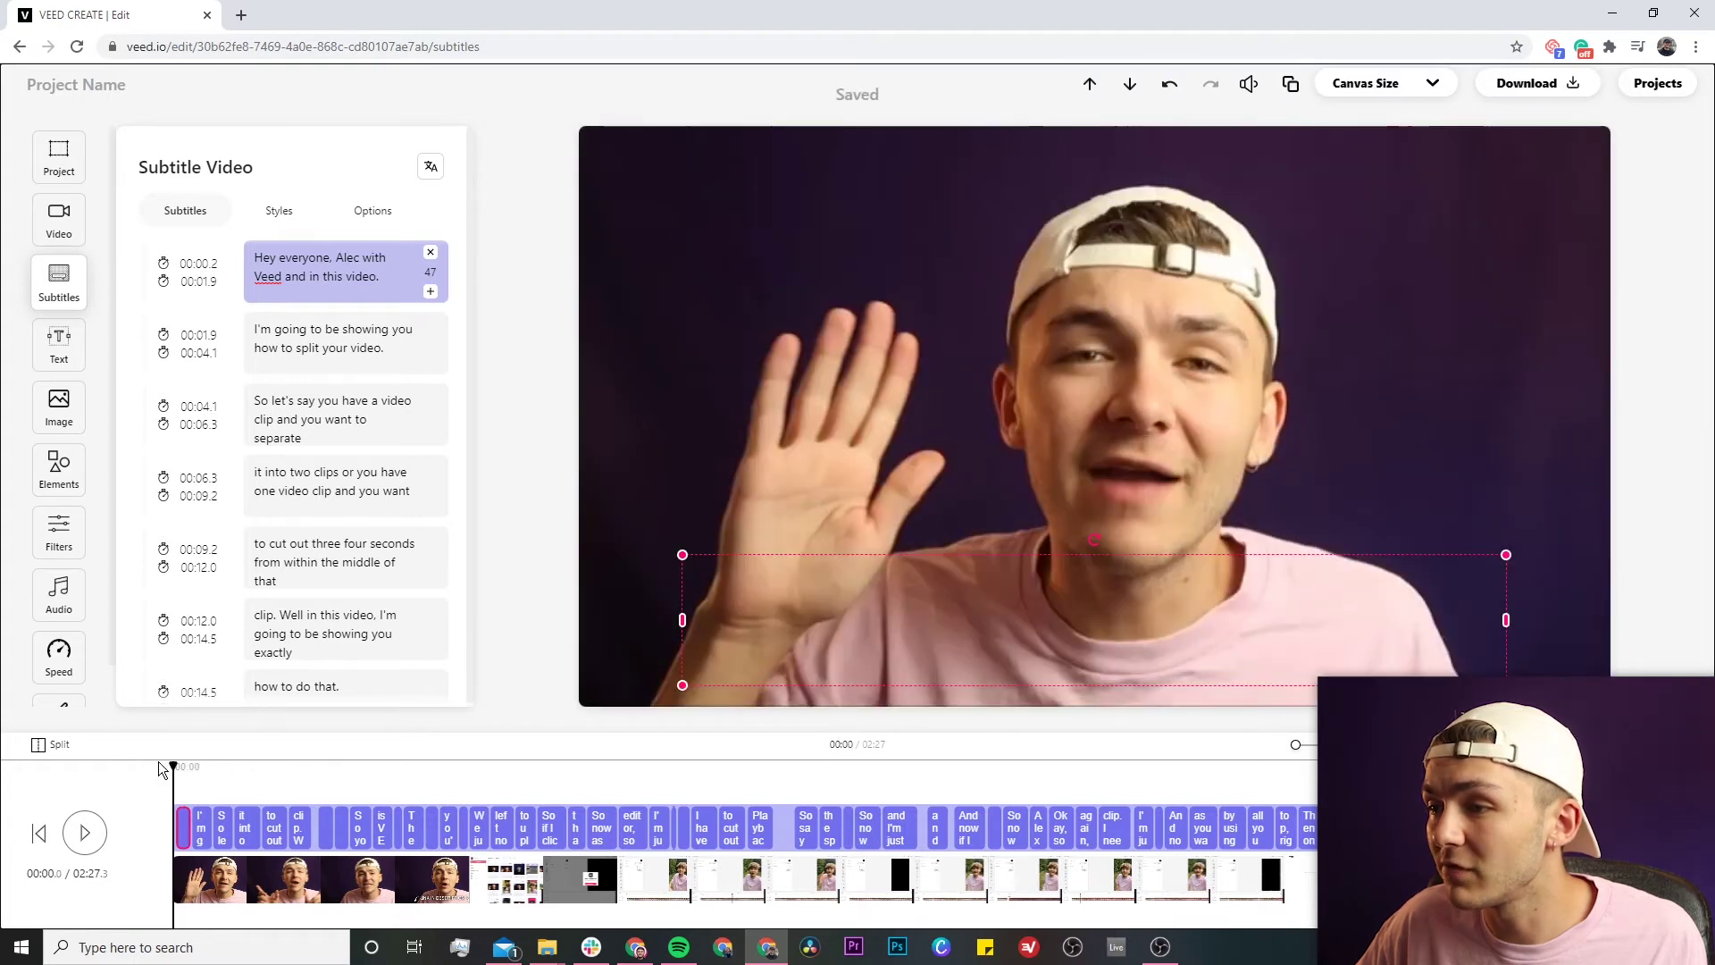
click(161, 263)
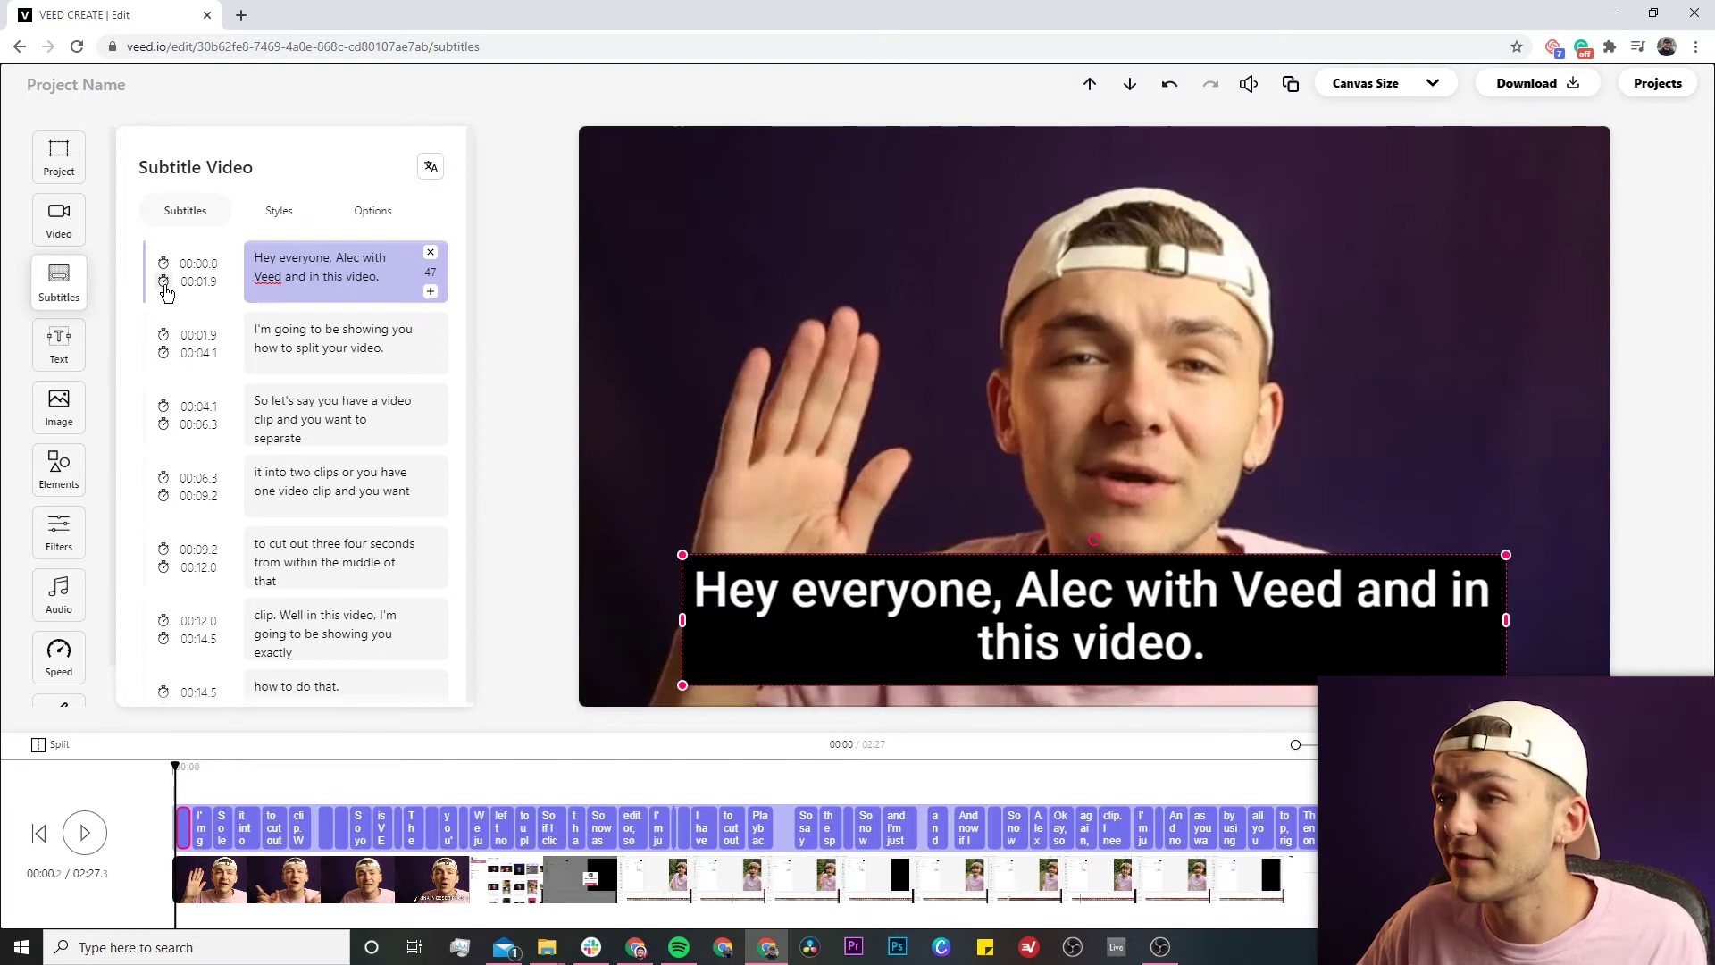
Change the second subtitle's end time from 00:04.1 to 00:04.0.
click(349, 335)
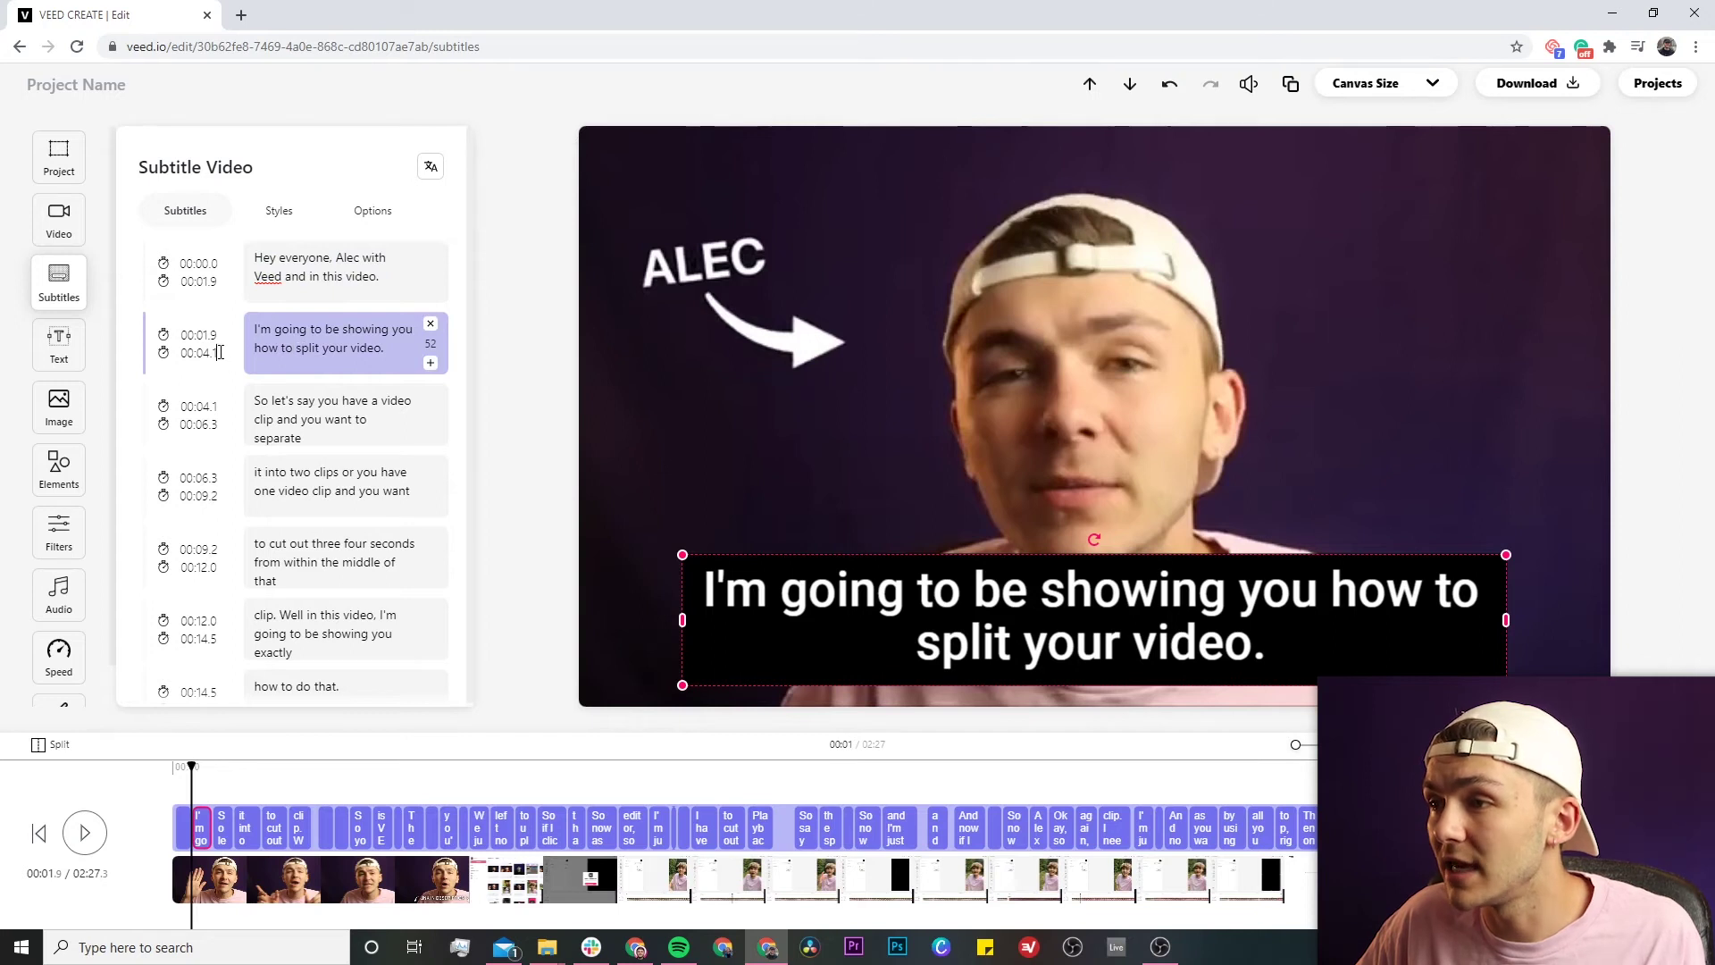
key(BackSpace)
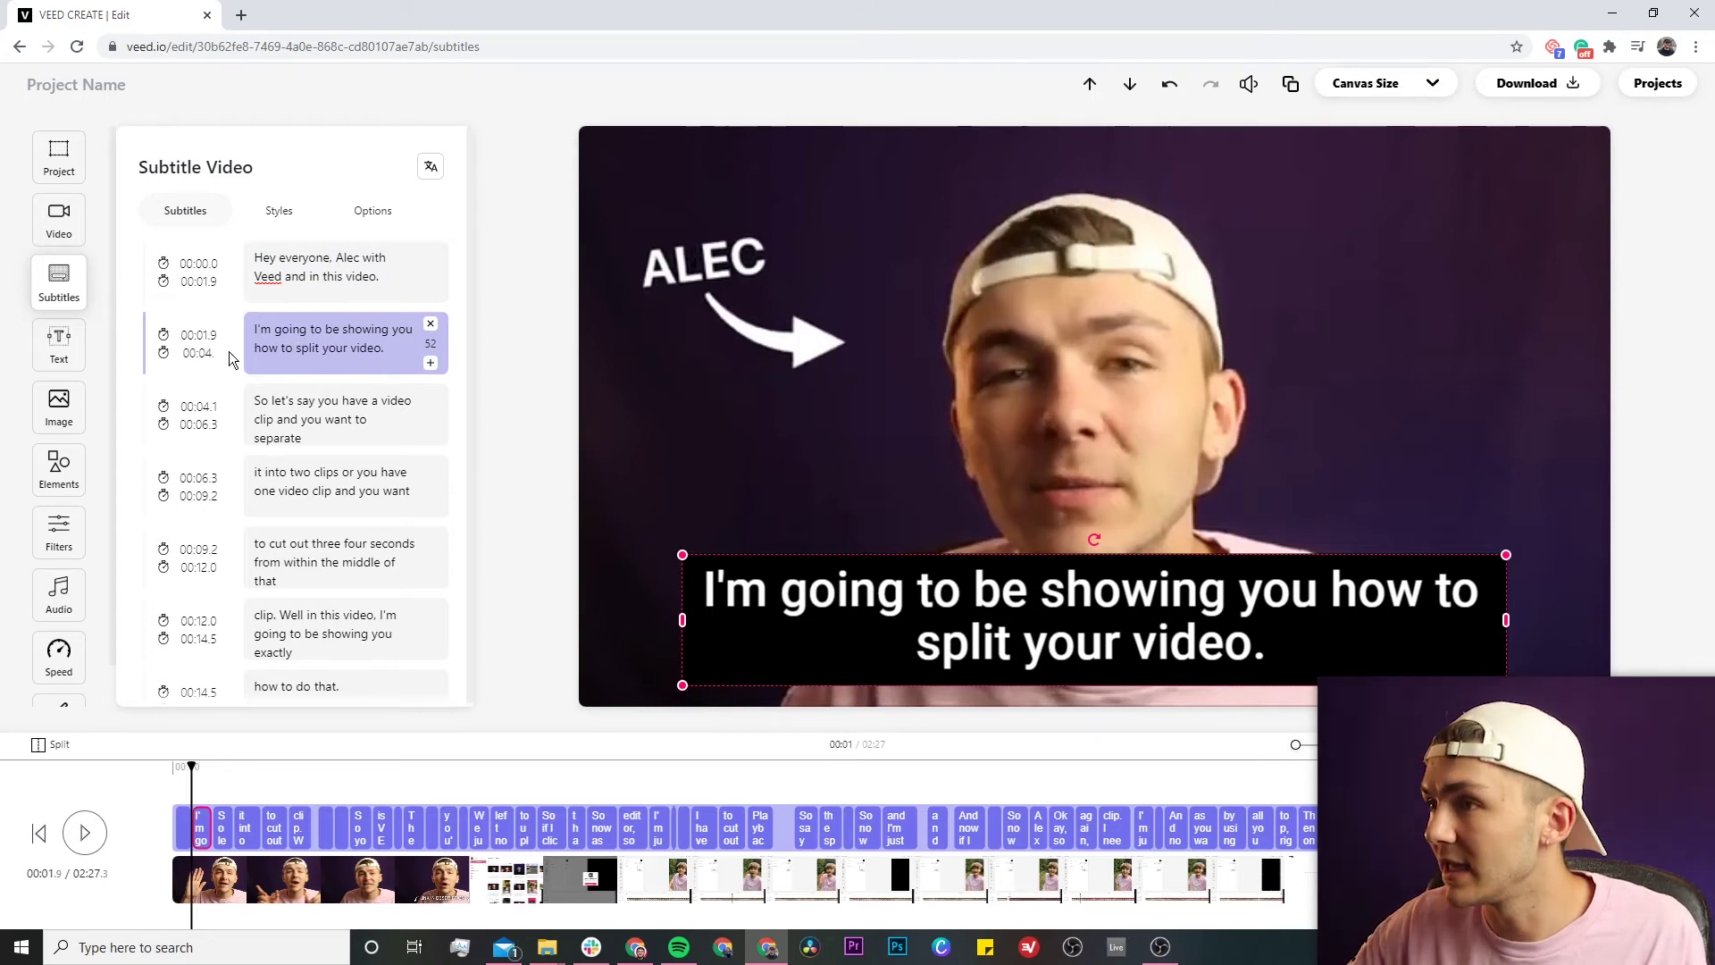
text(0)
click(493, 328)
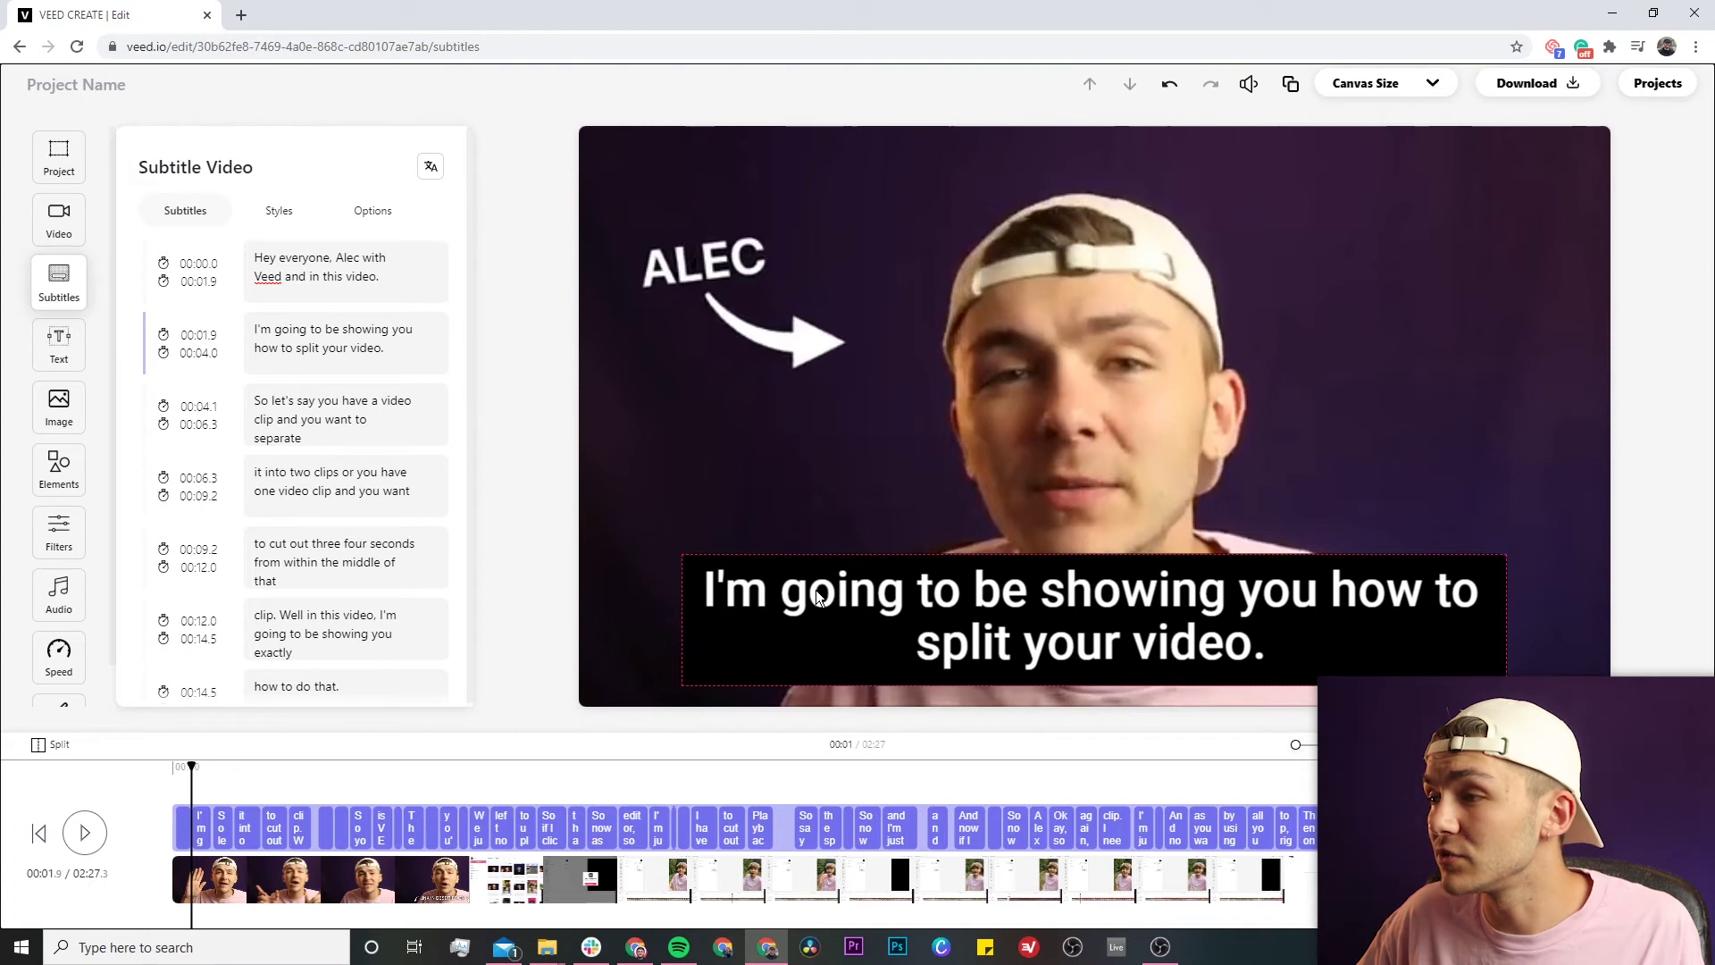
Apply the Drop subtitle style preset after briefly comparing it with Block.
click(370, 218)
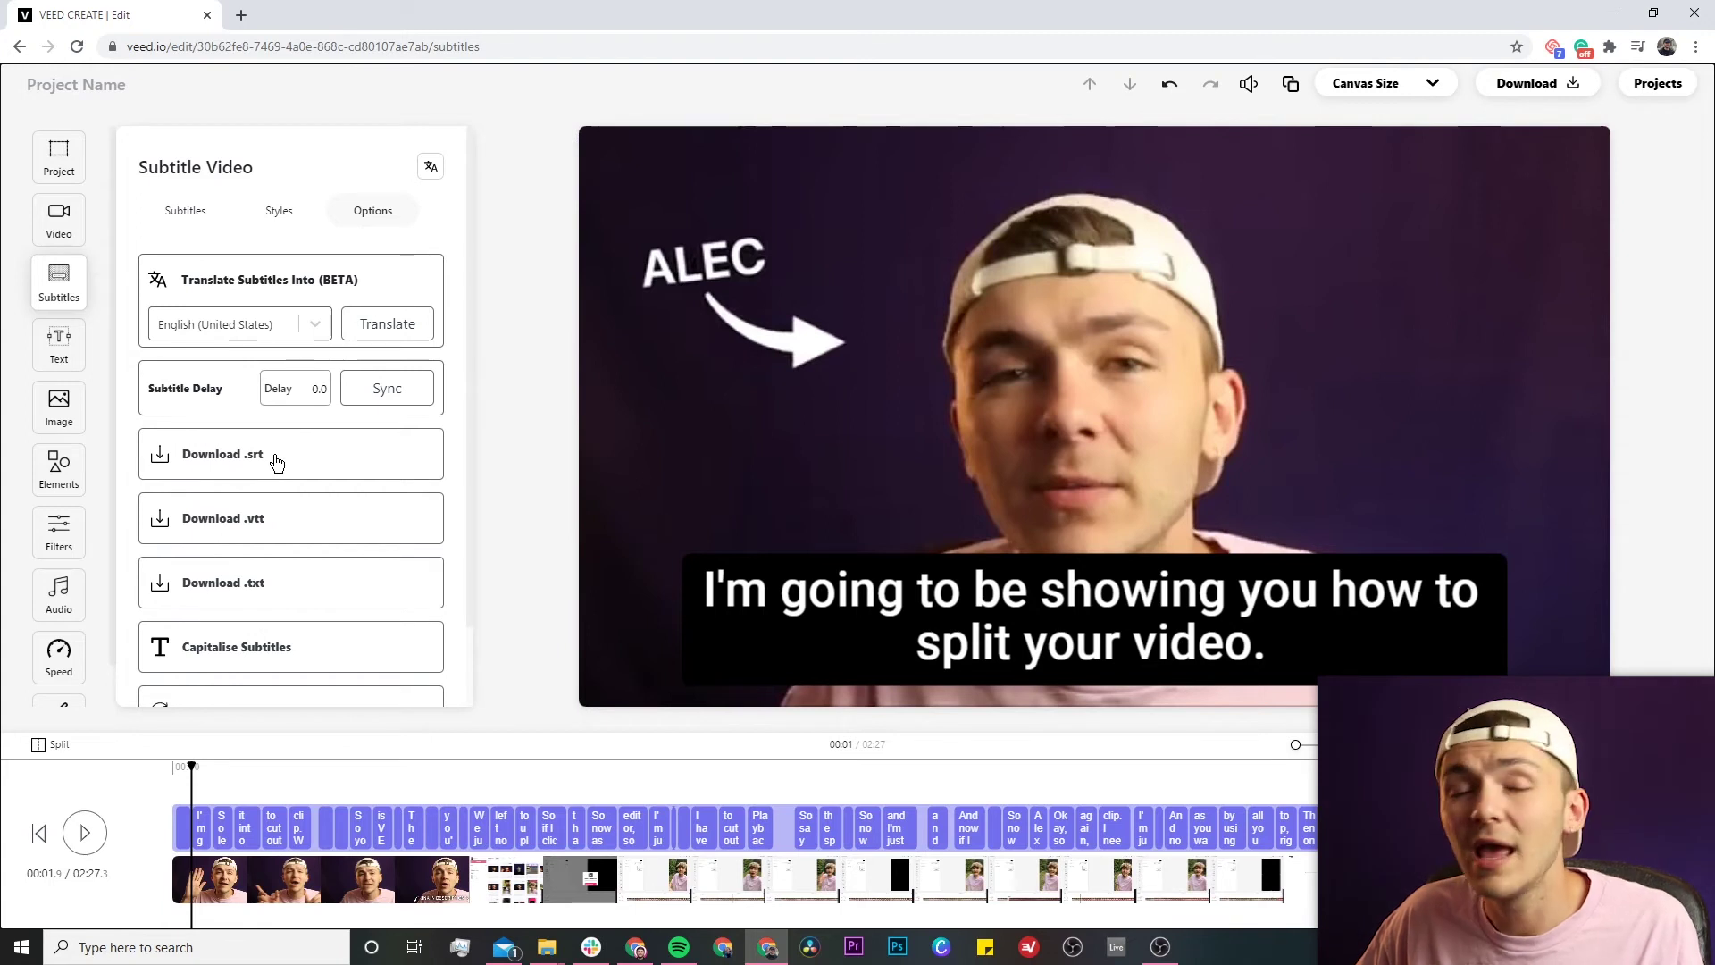
click(291, 214)
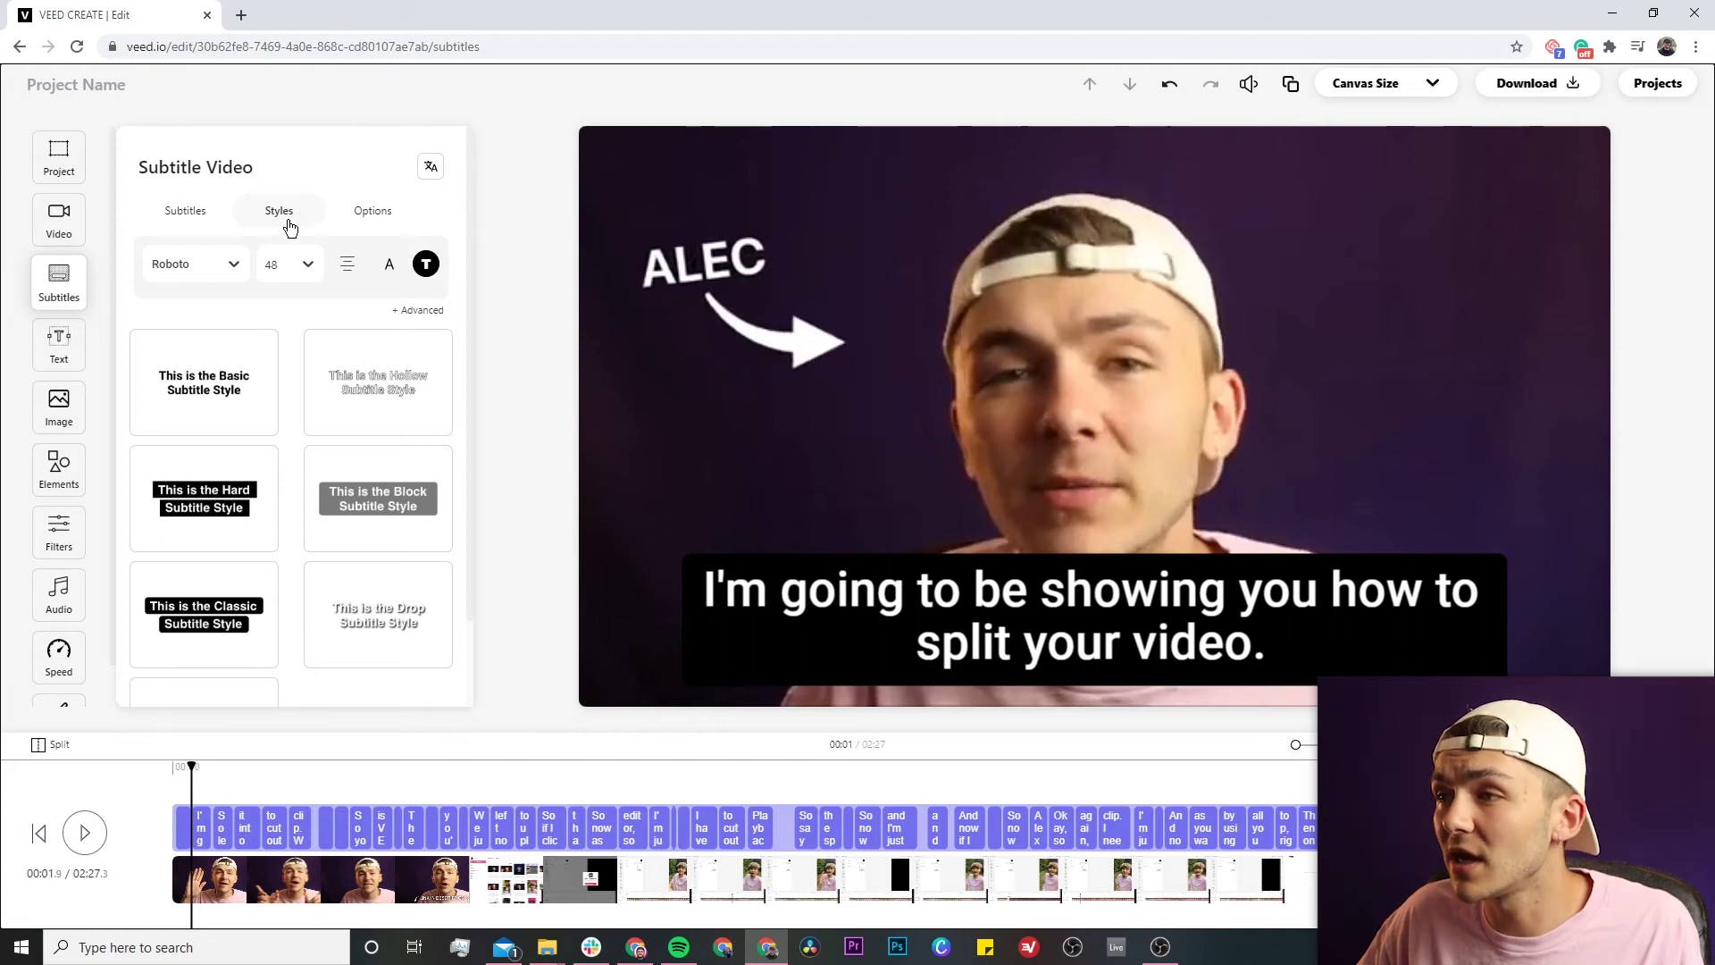
scroll(328, 544, down, 2)
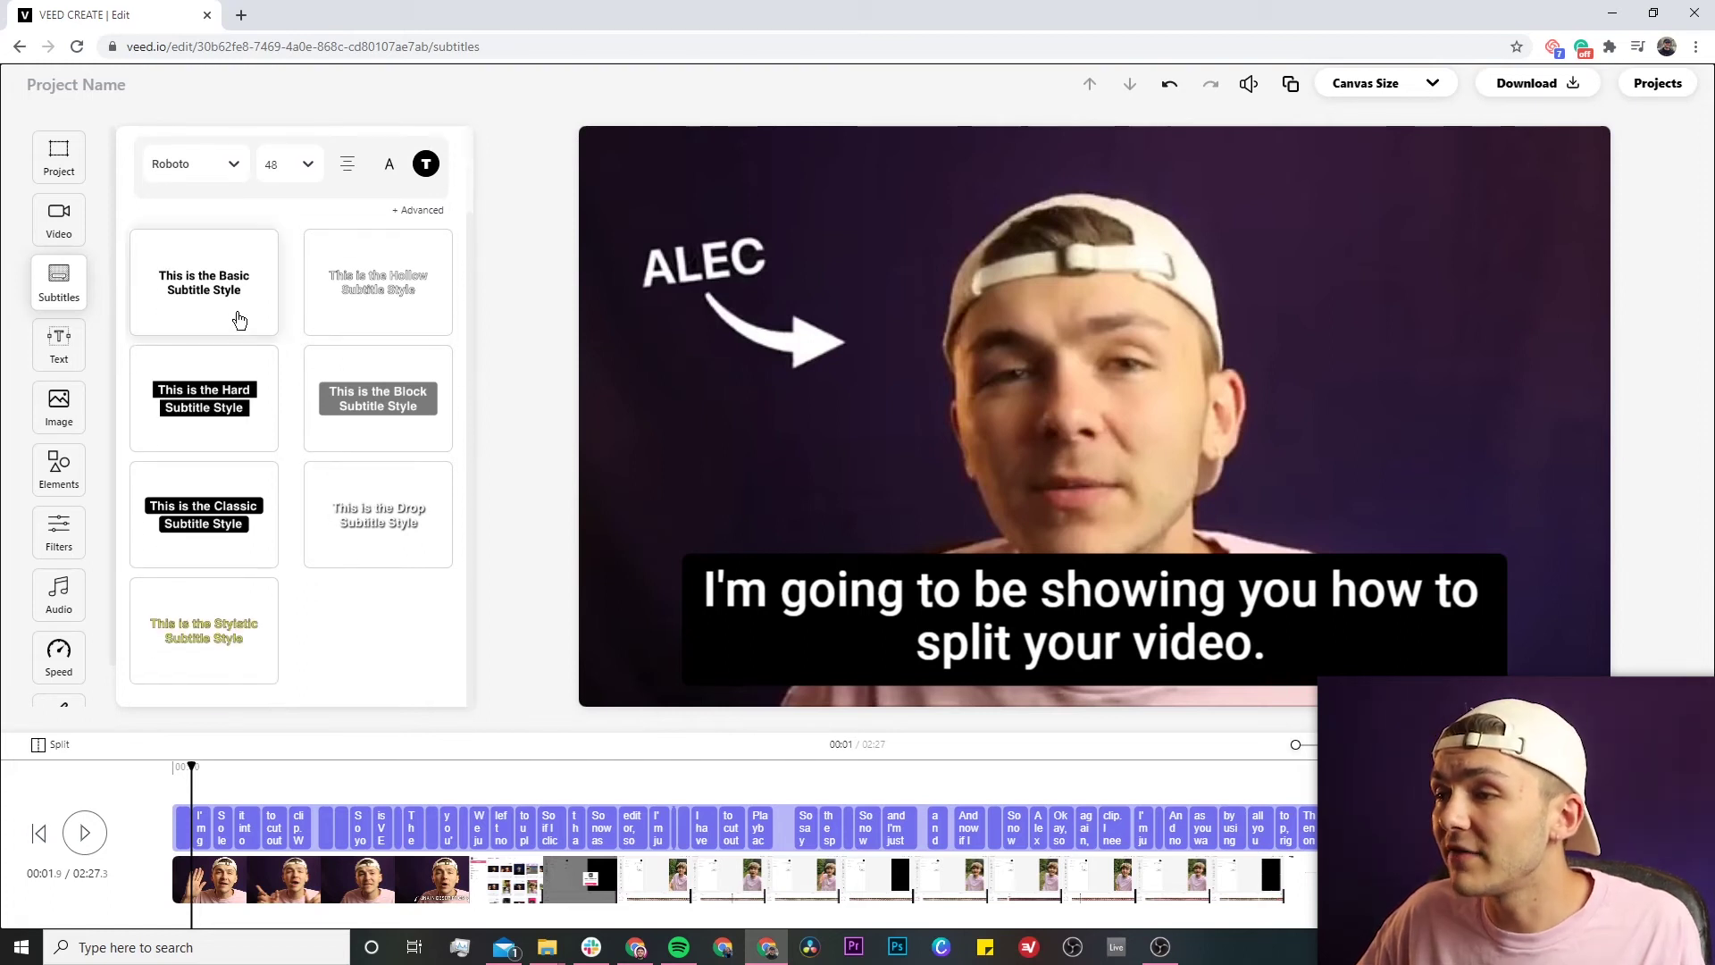
click(383, 541)
click(383, 398)
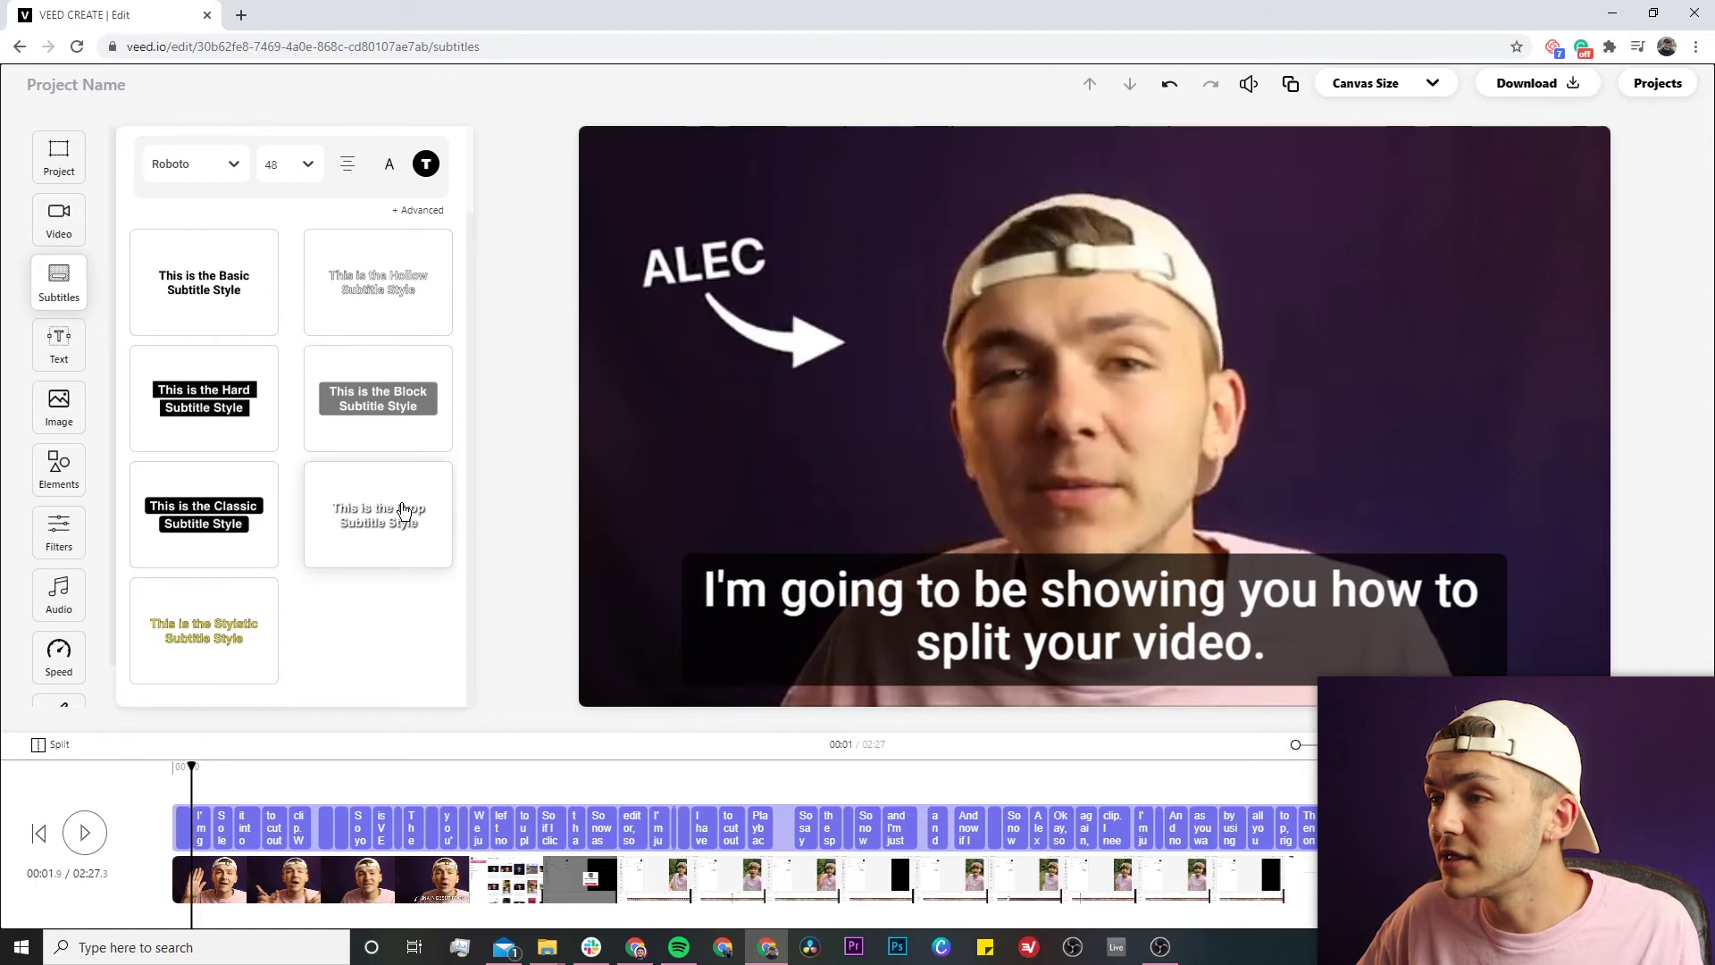
click(382, 523)
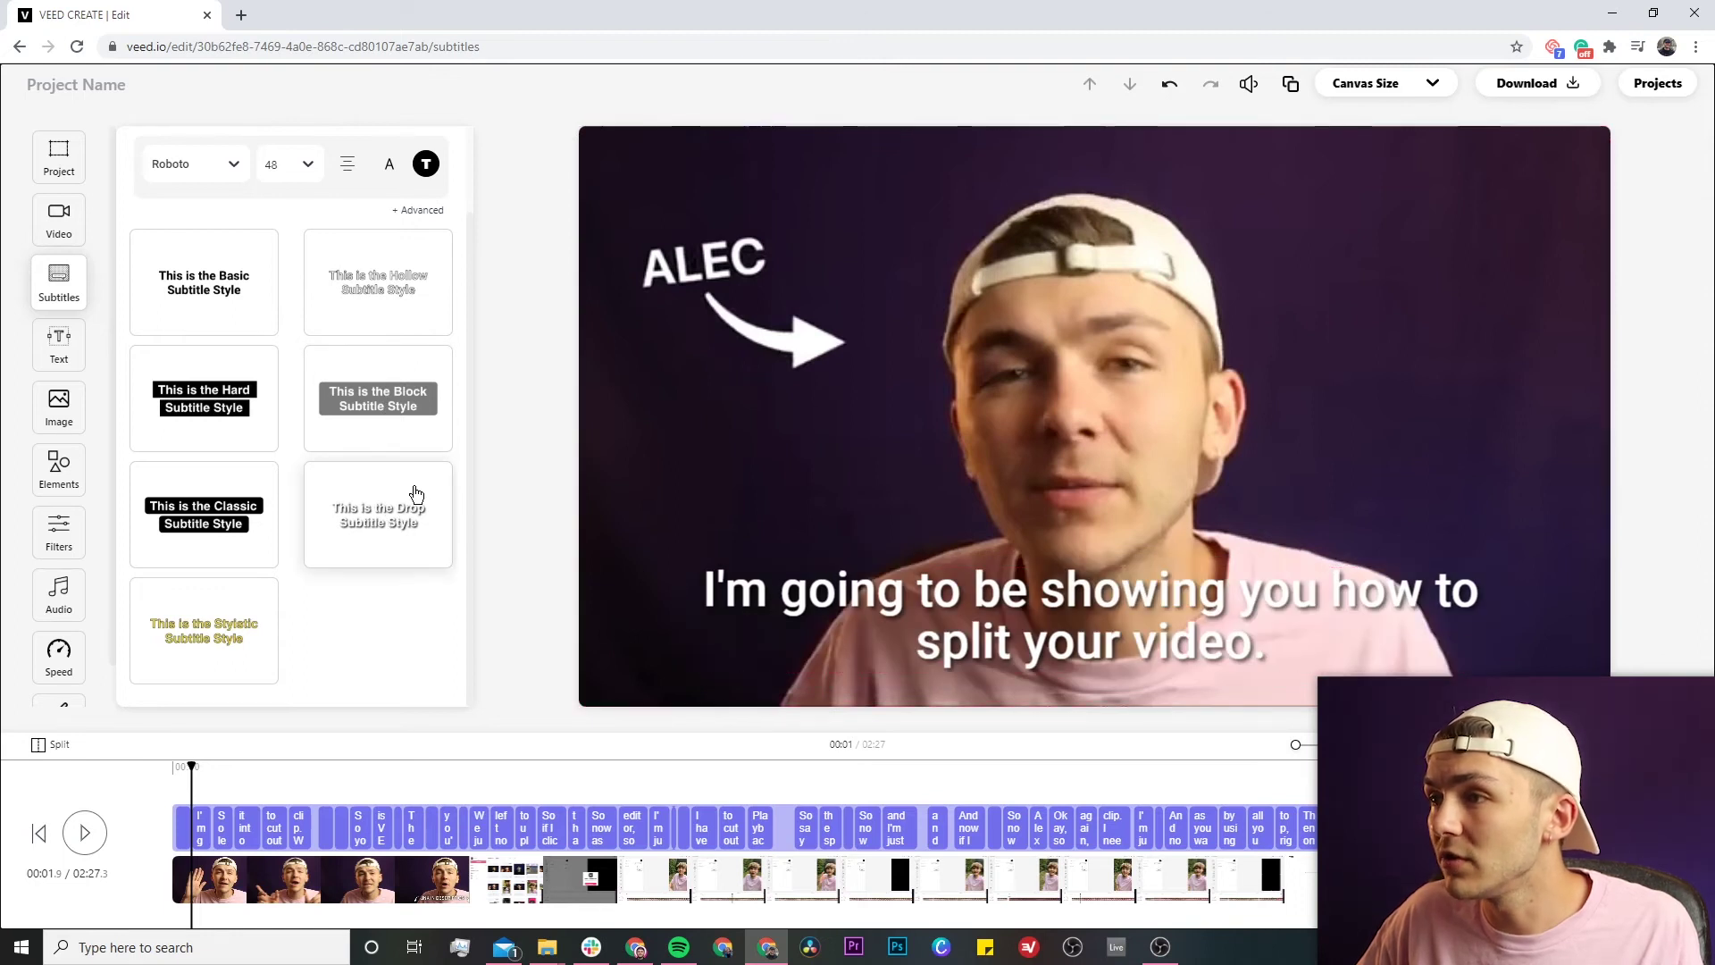
scroll(417, 493, up, 2)
click(237, 268)
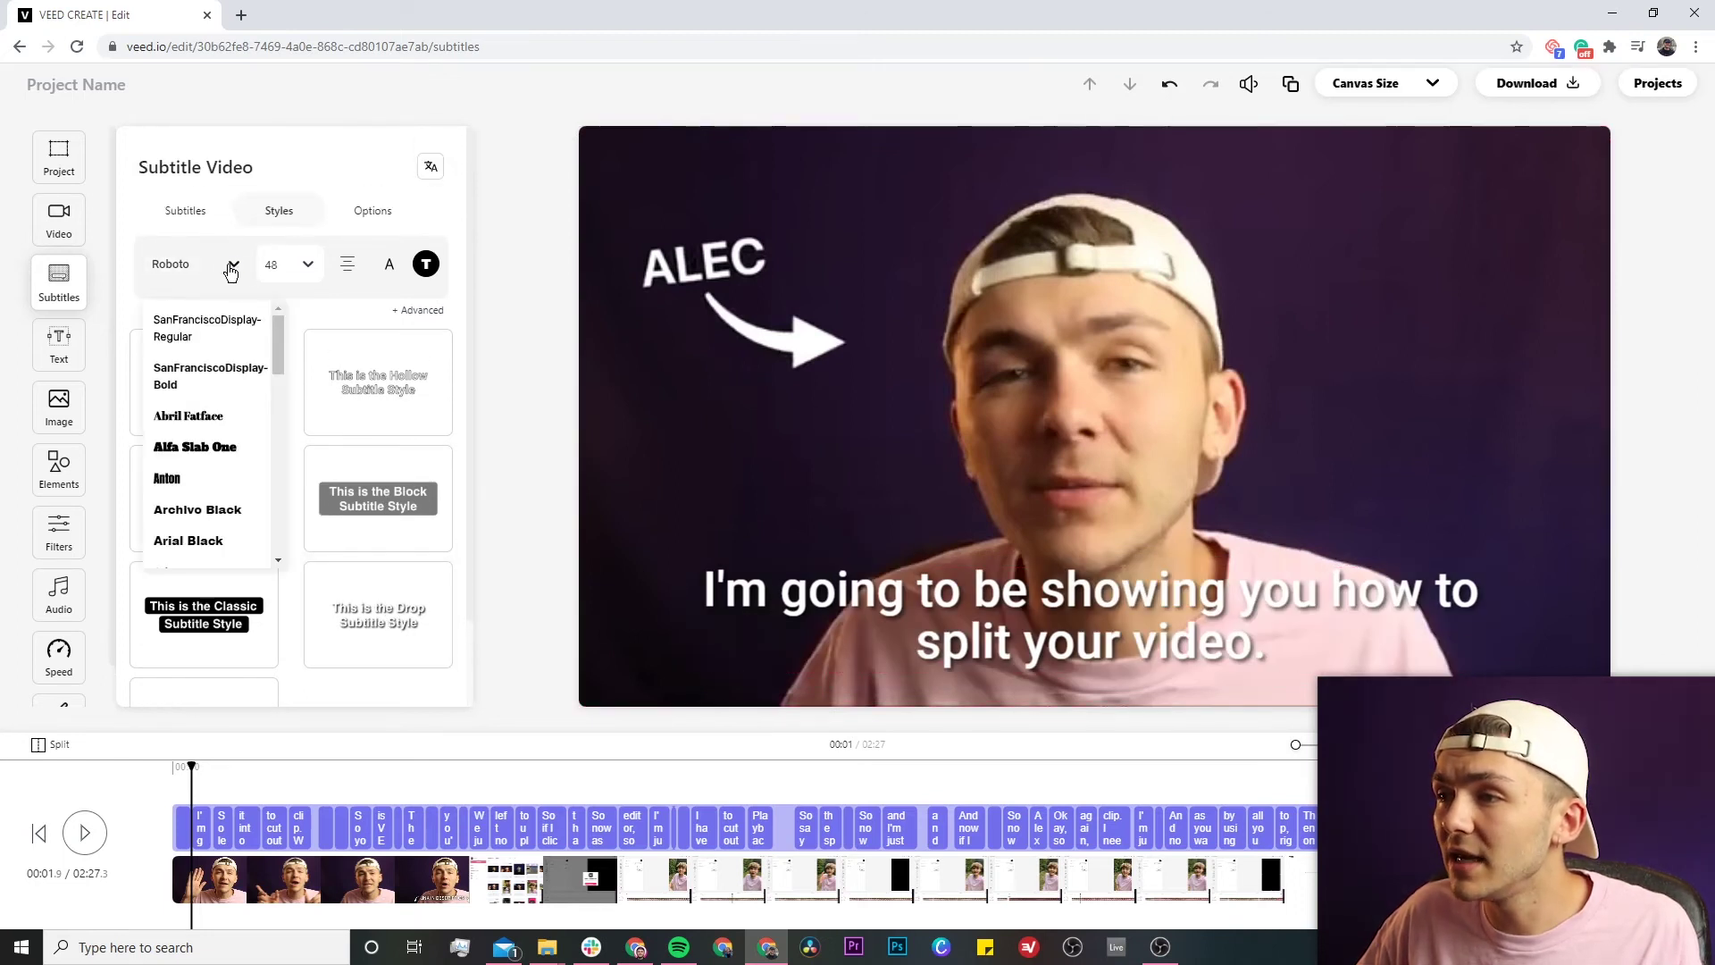
Keep Roboto non-italic, colour the Drop shadow pink, and drag captions up toward centre.
click(229, 268)
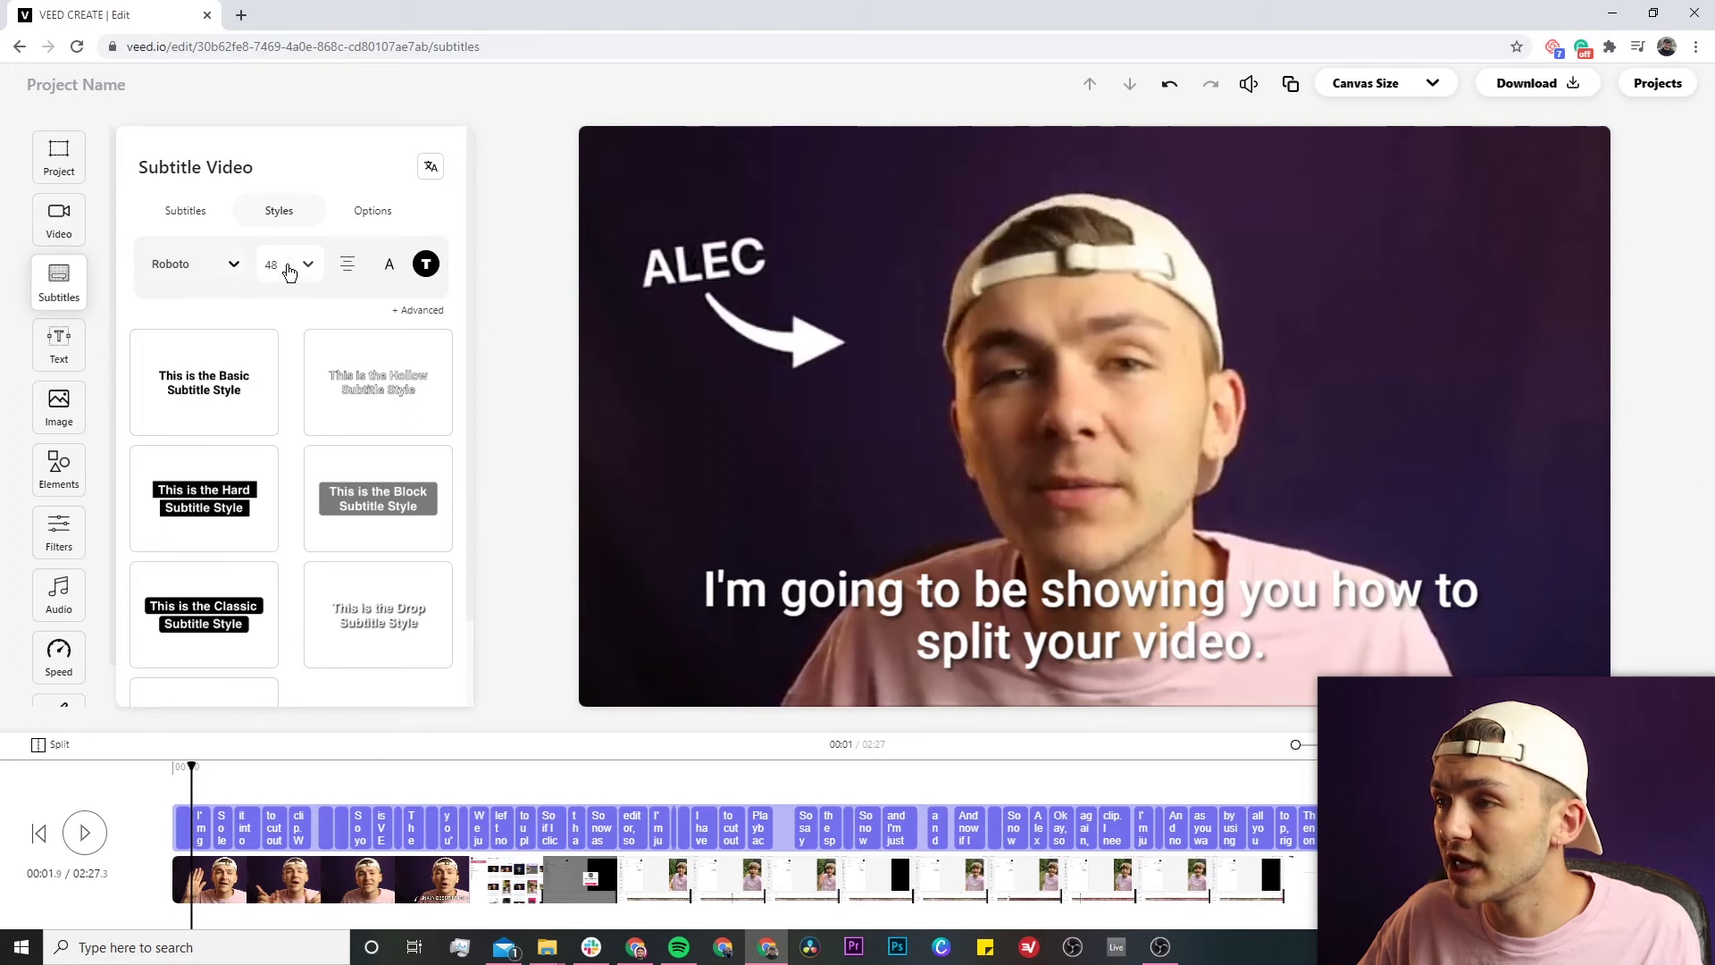
click(388, 266)
click(388, 266)
click(414, 312)
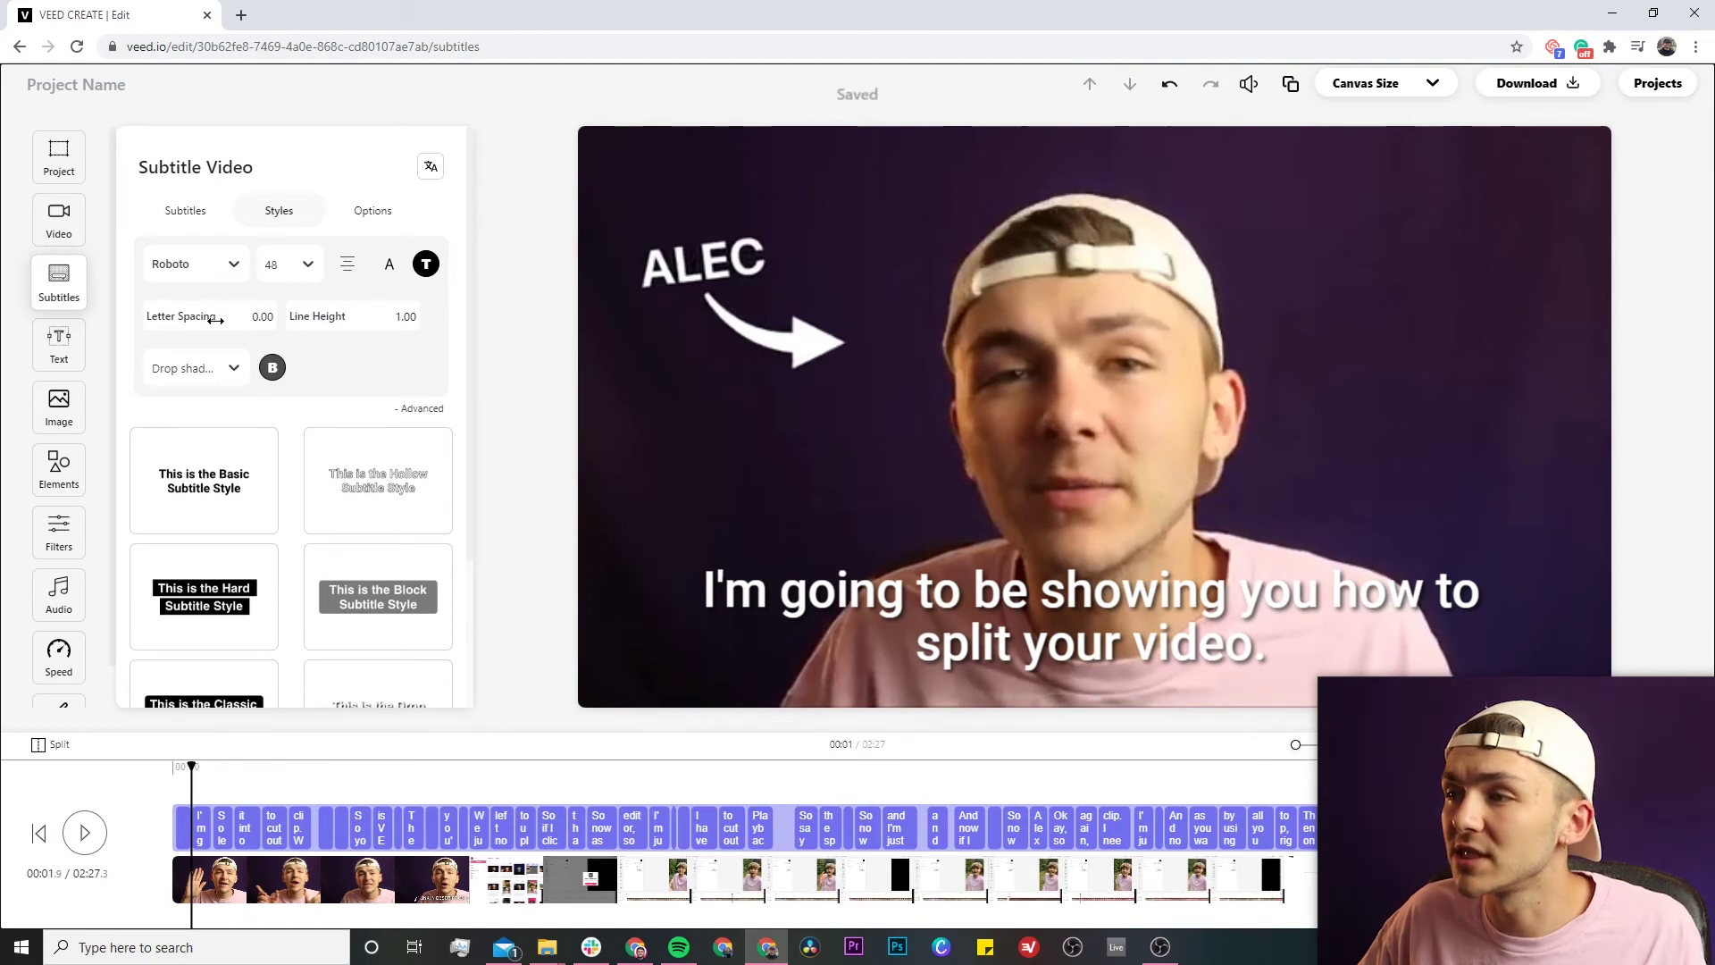
click(234, 369)
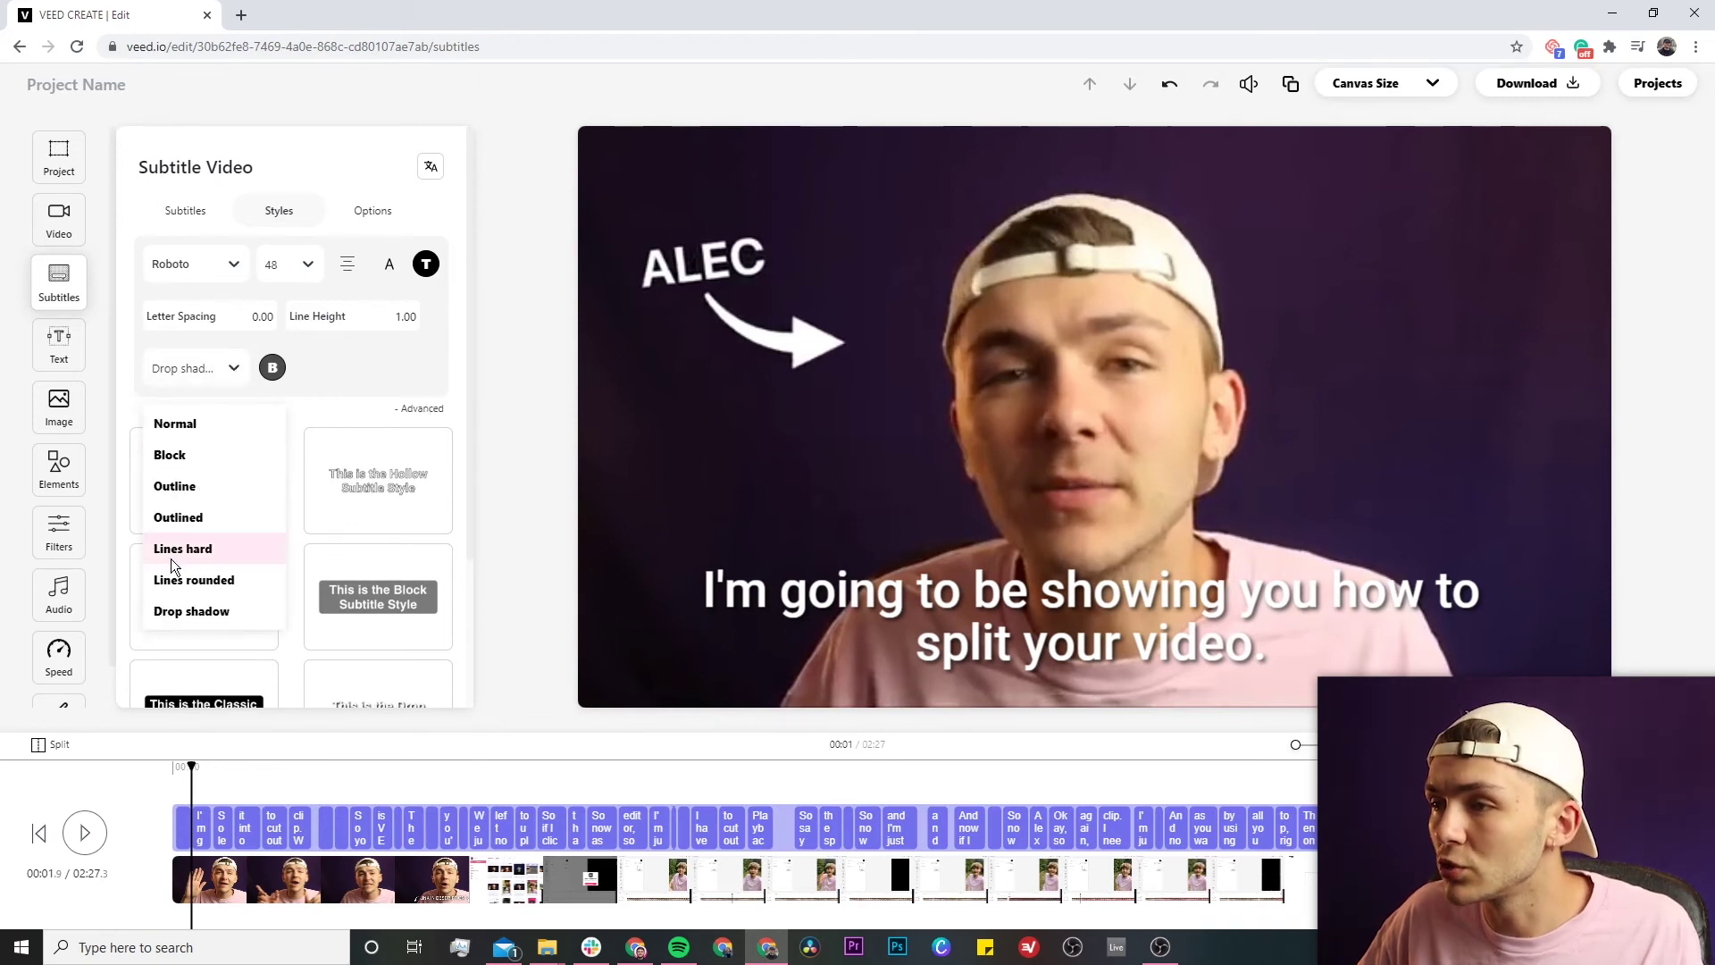
click(308, 391)
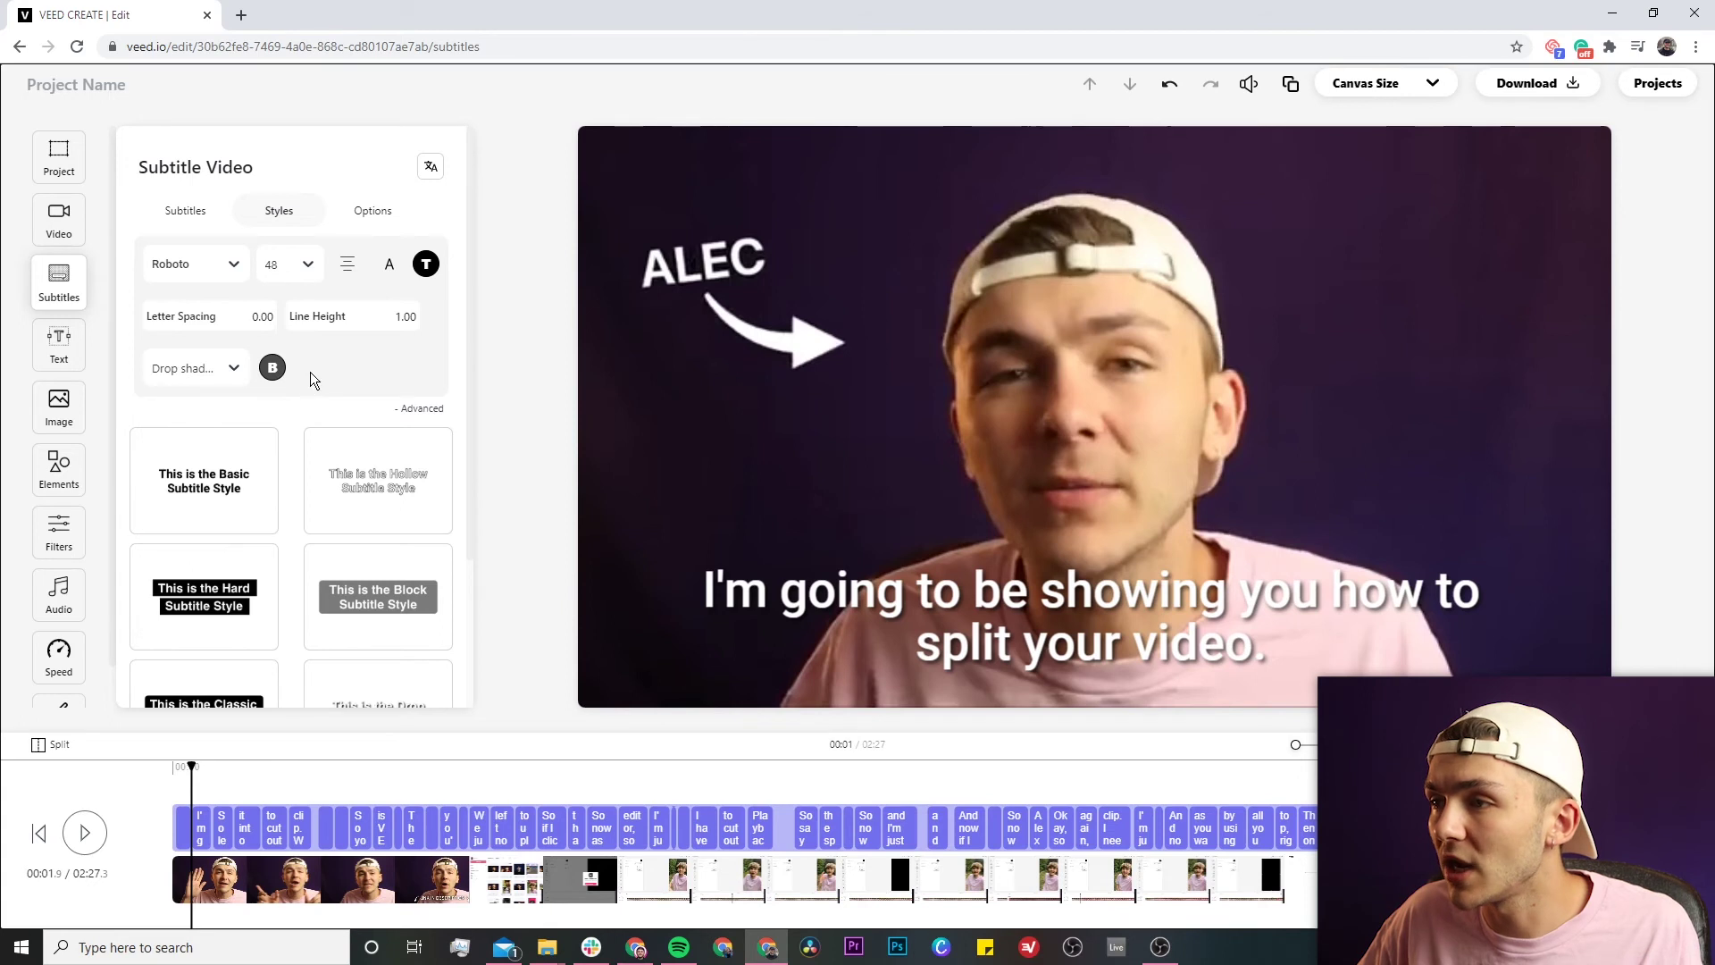
click(272, 367)
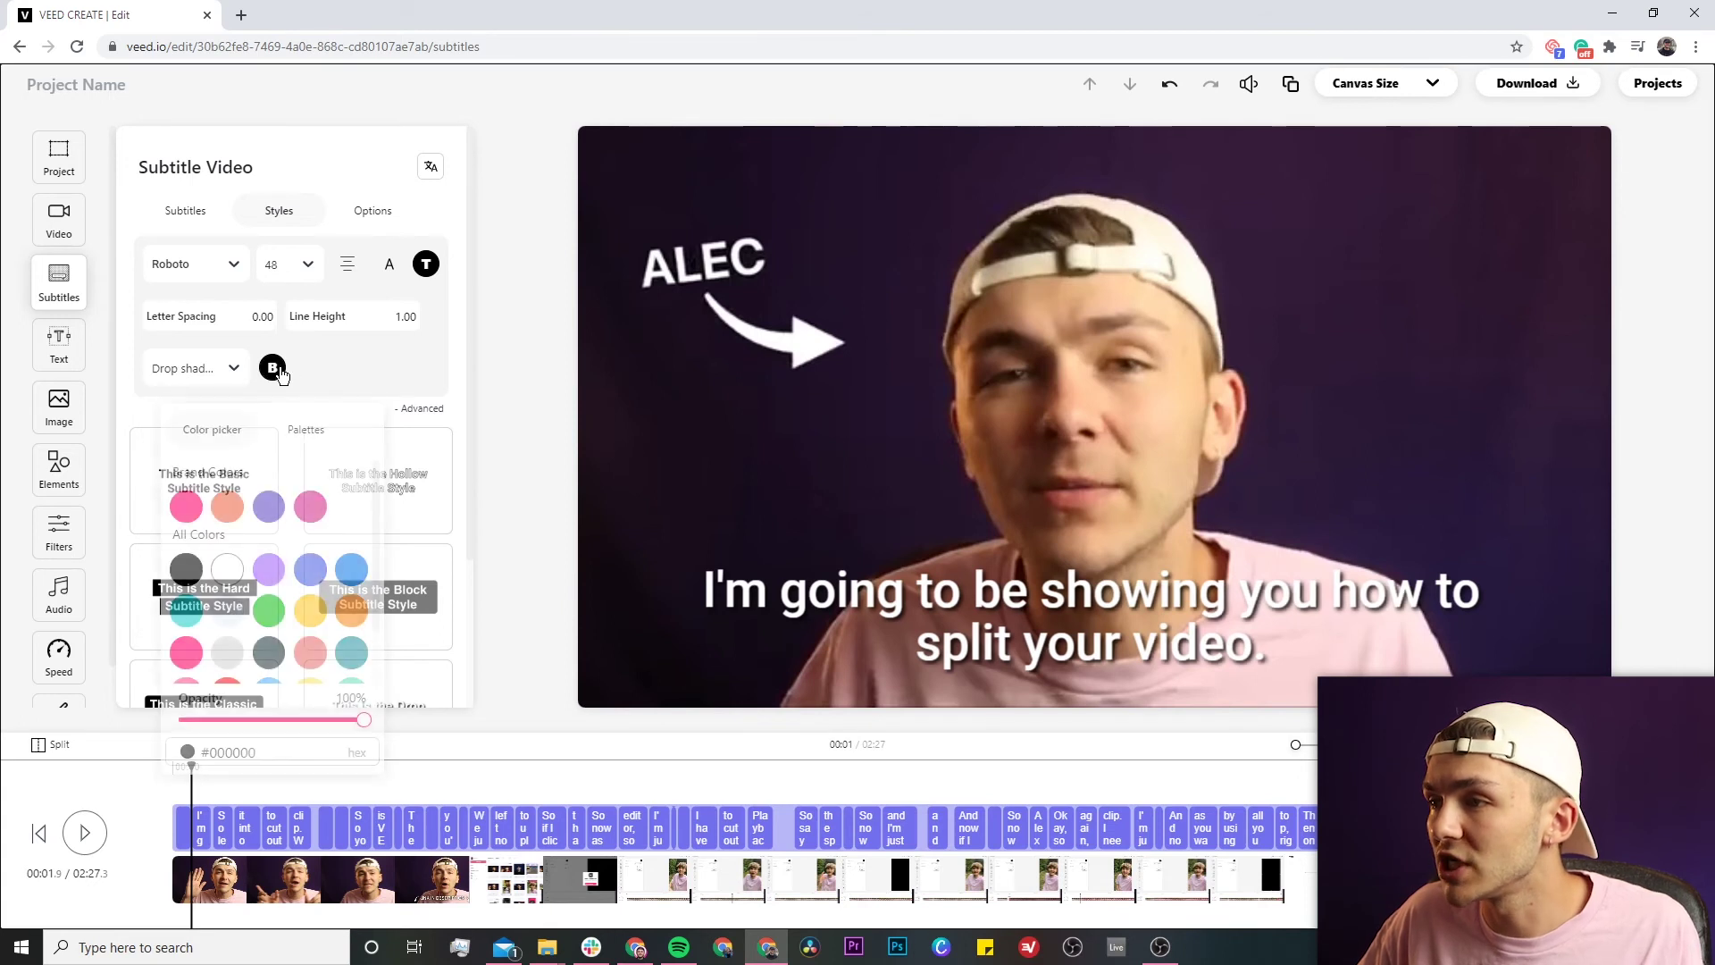
click(186, 506)
click(365, 409)
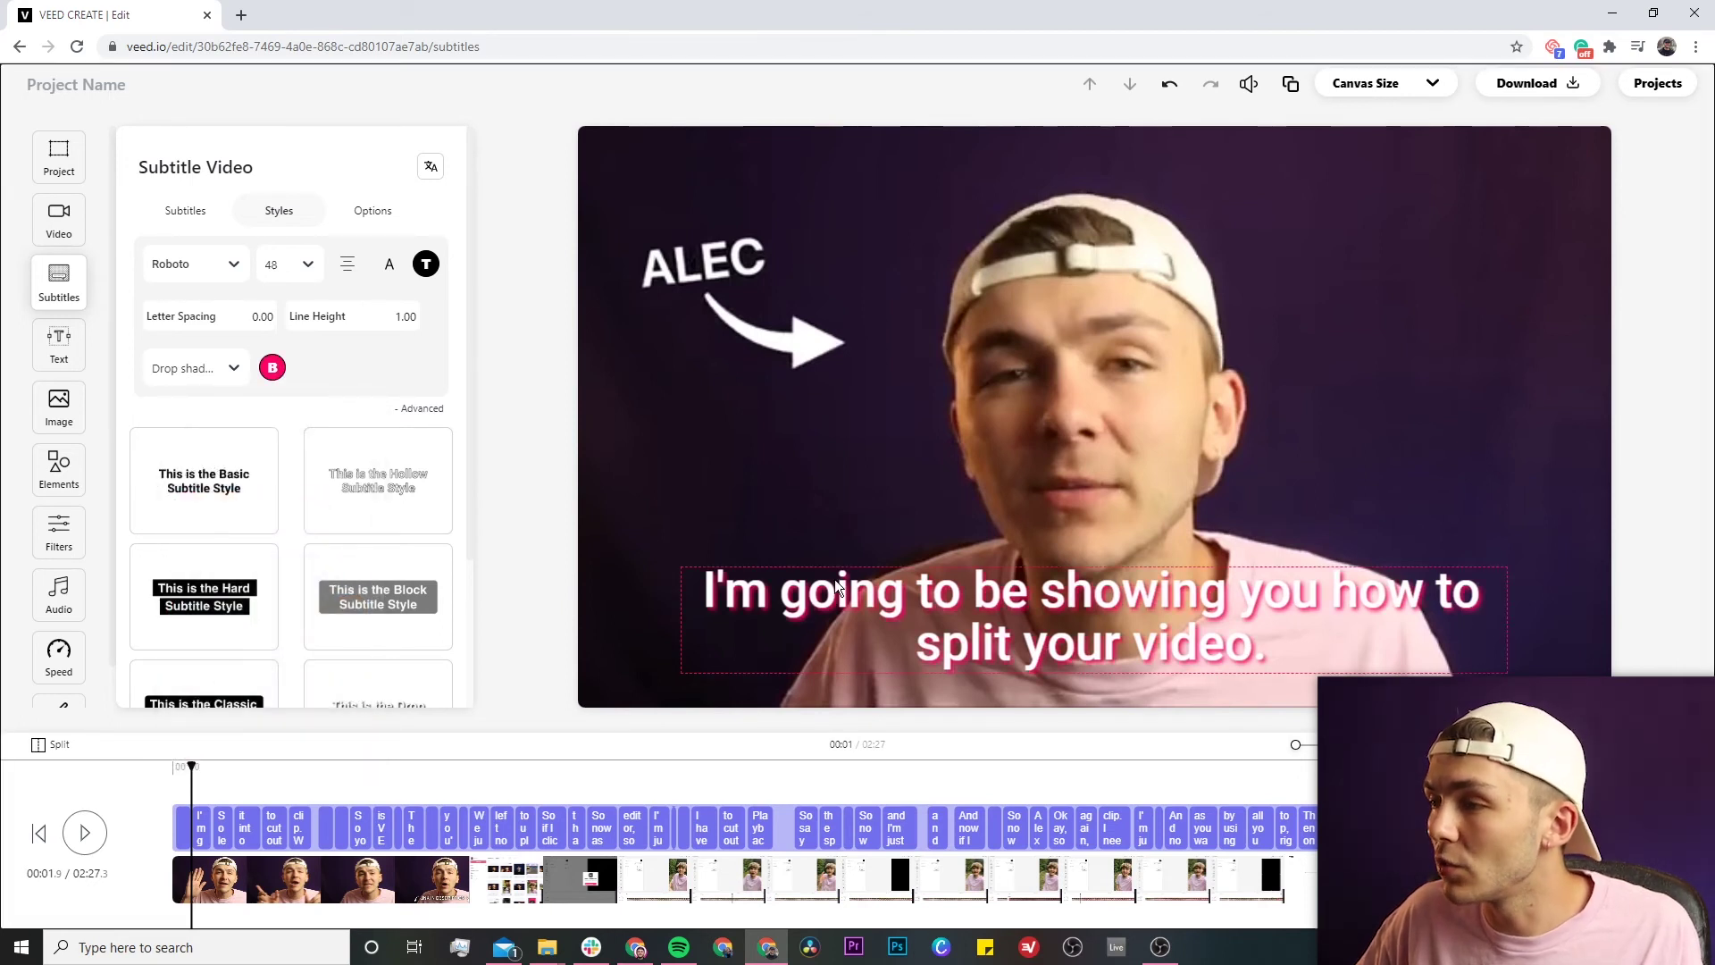
click(856, 592)
drag(856, 592, 995, 525)
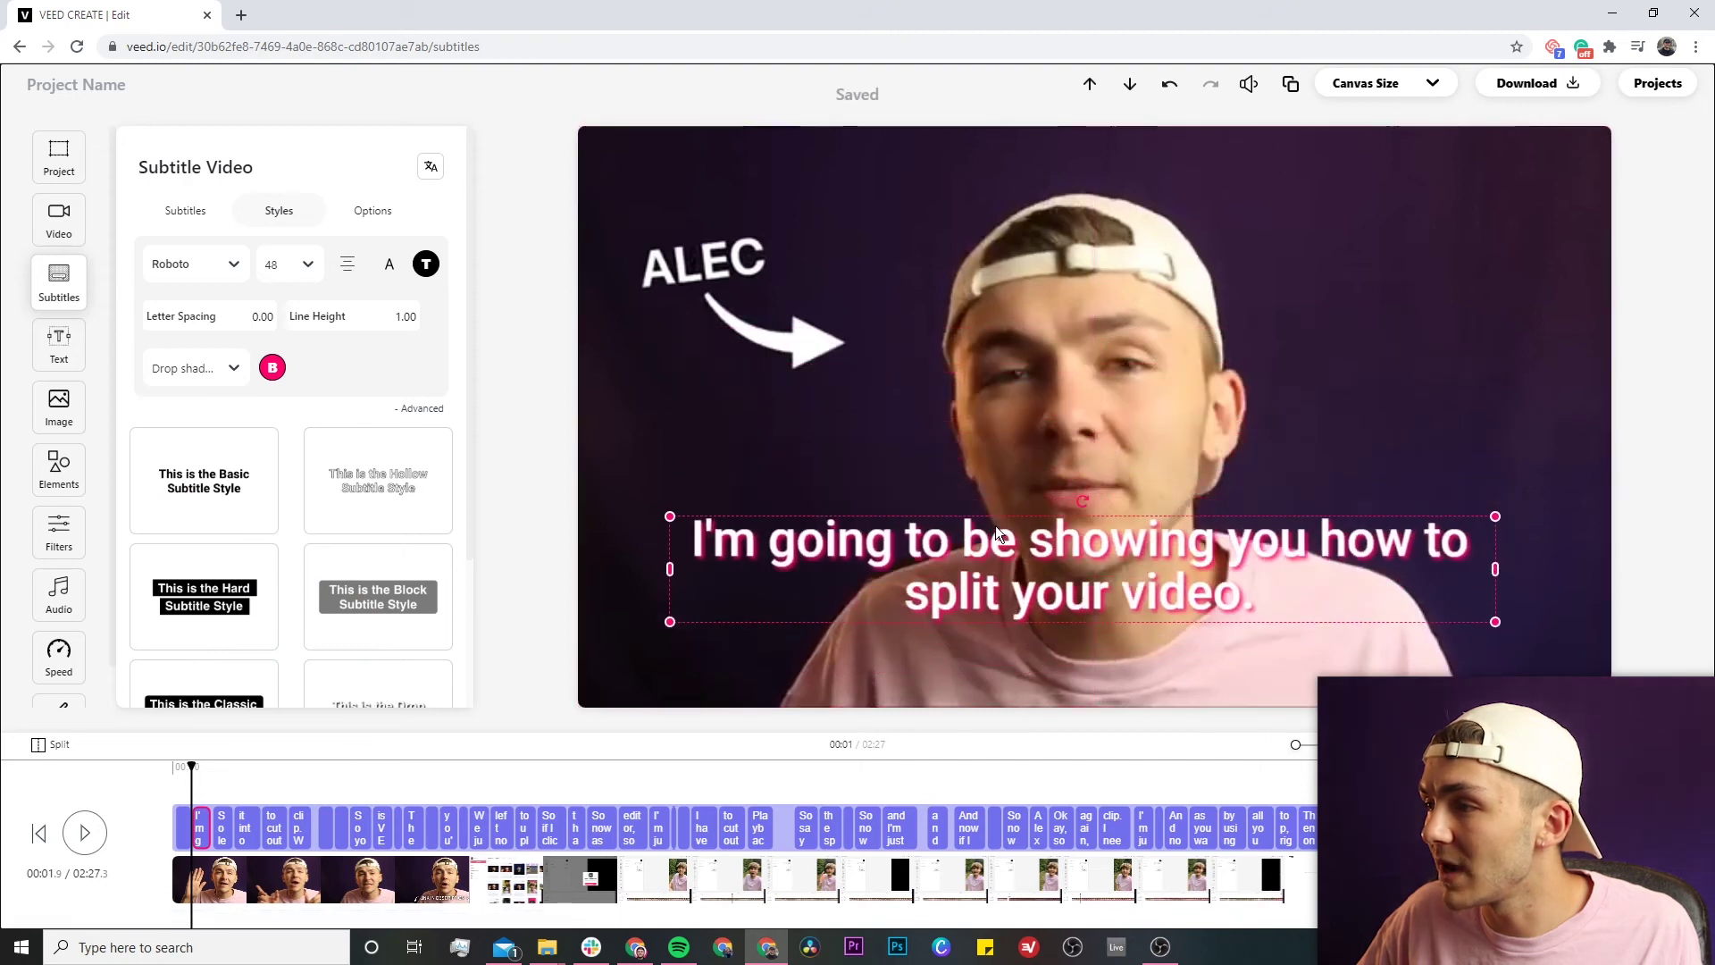
Narrow and reposition the subtitle box so captions wrap into shorter lines.
drag(664, 598, 877, 553)
mouse_move(1206, 542)
mouse_down()
mouse_move(1233, 536)
mouse_move(1212, 529)
mouse_up()
drag(1196, 595, 1109, 611)
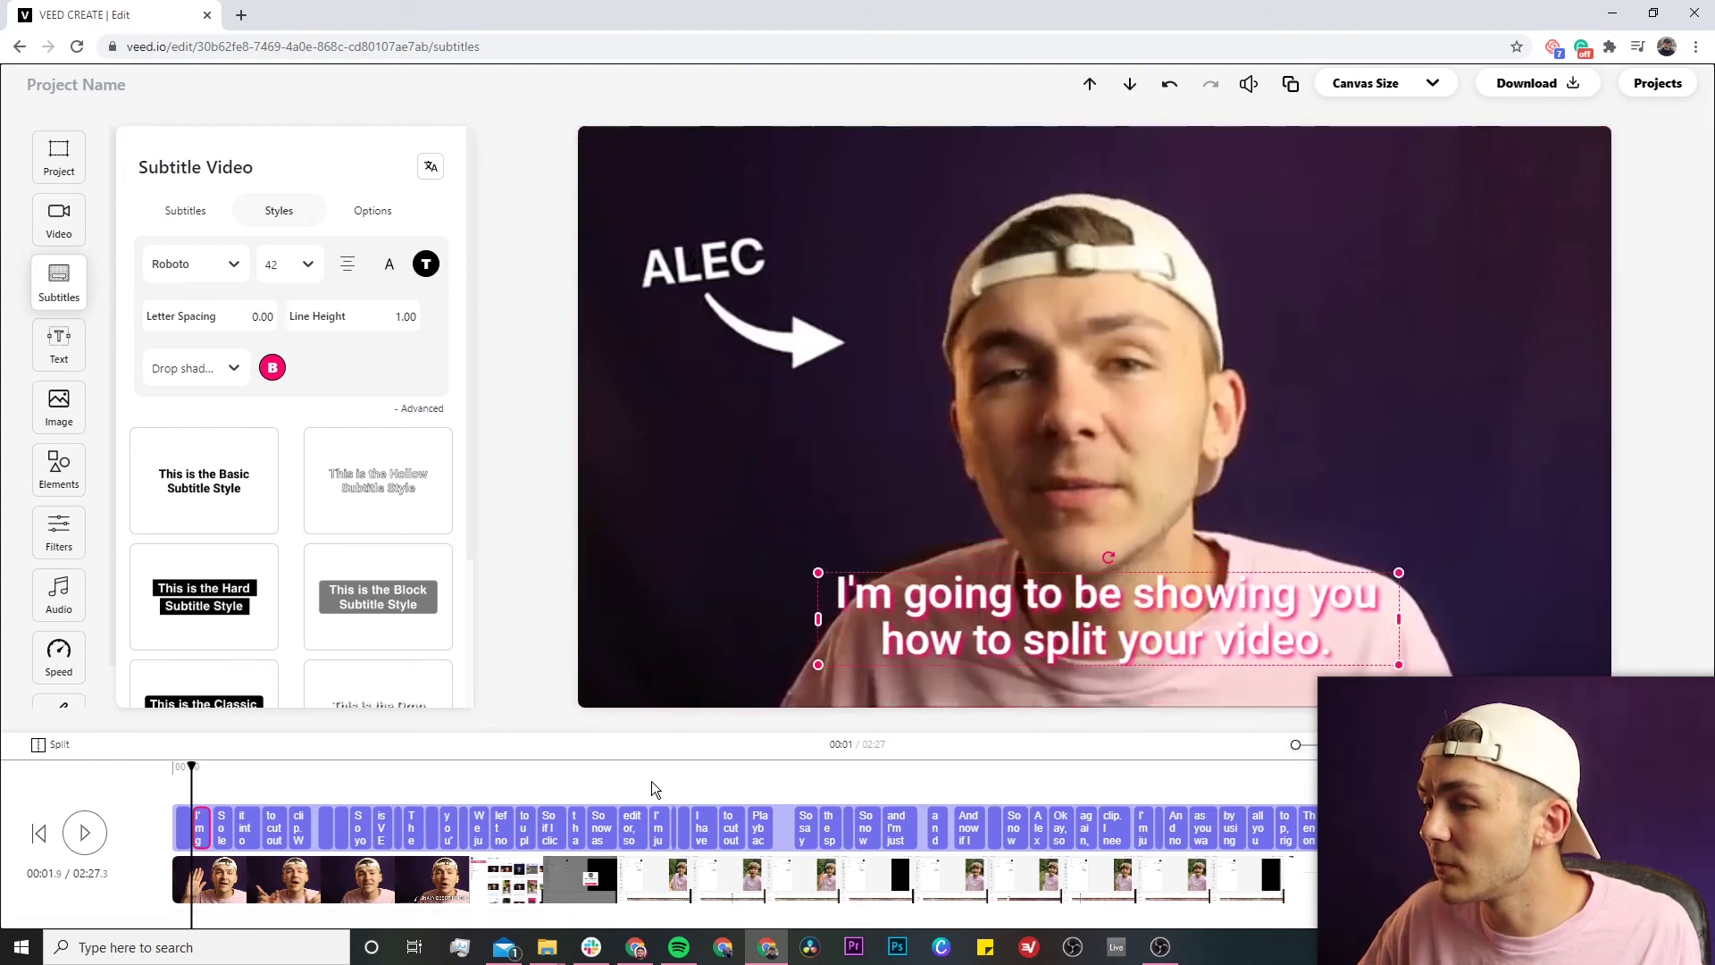
Check the captions at about 00:36 and 02:08, then return to the start.
click(524, 775)
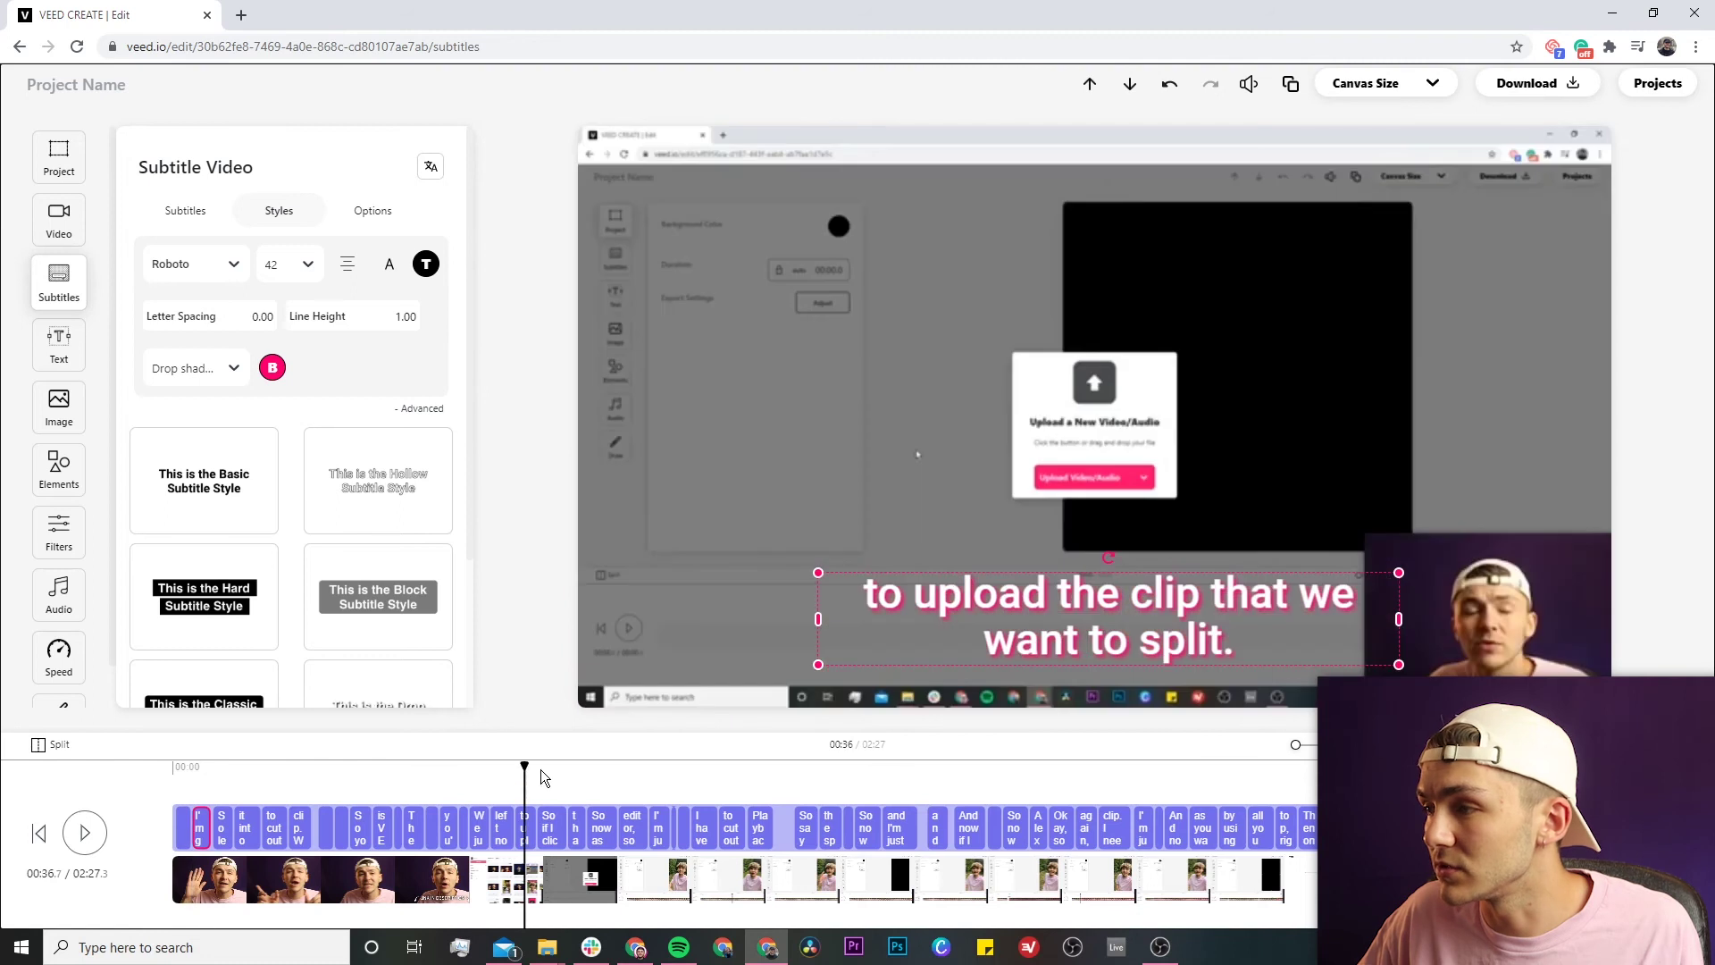
click(908, 765)
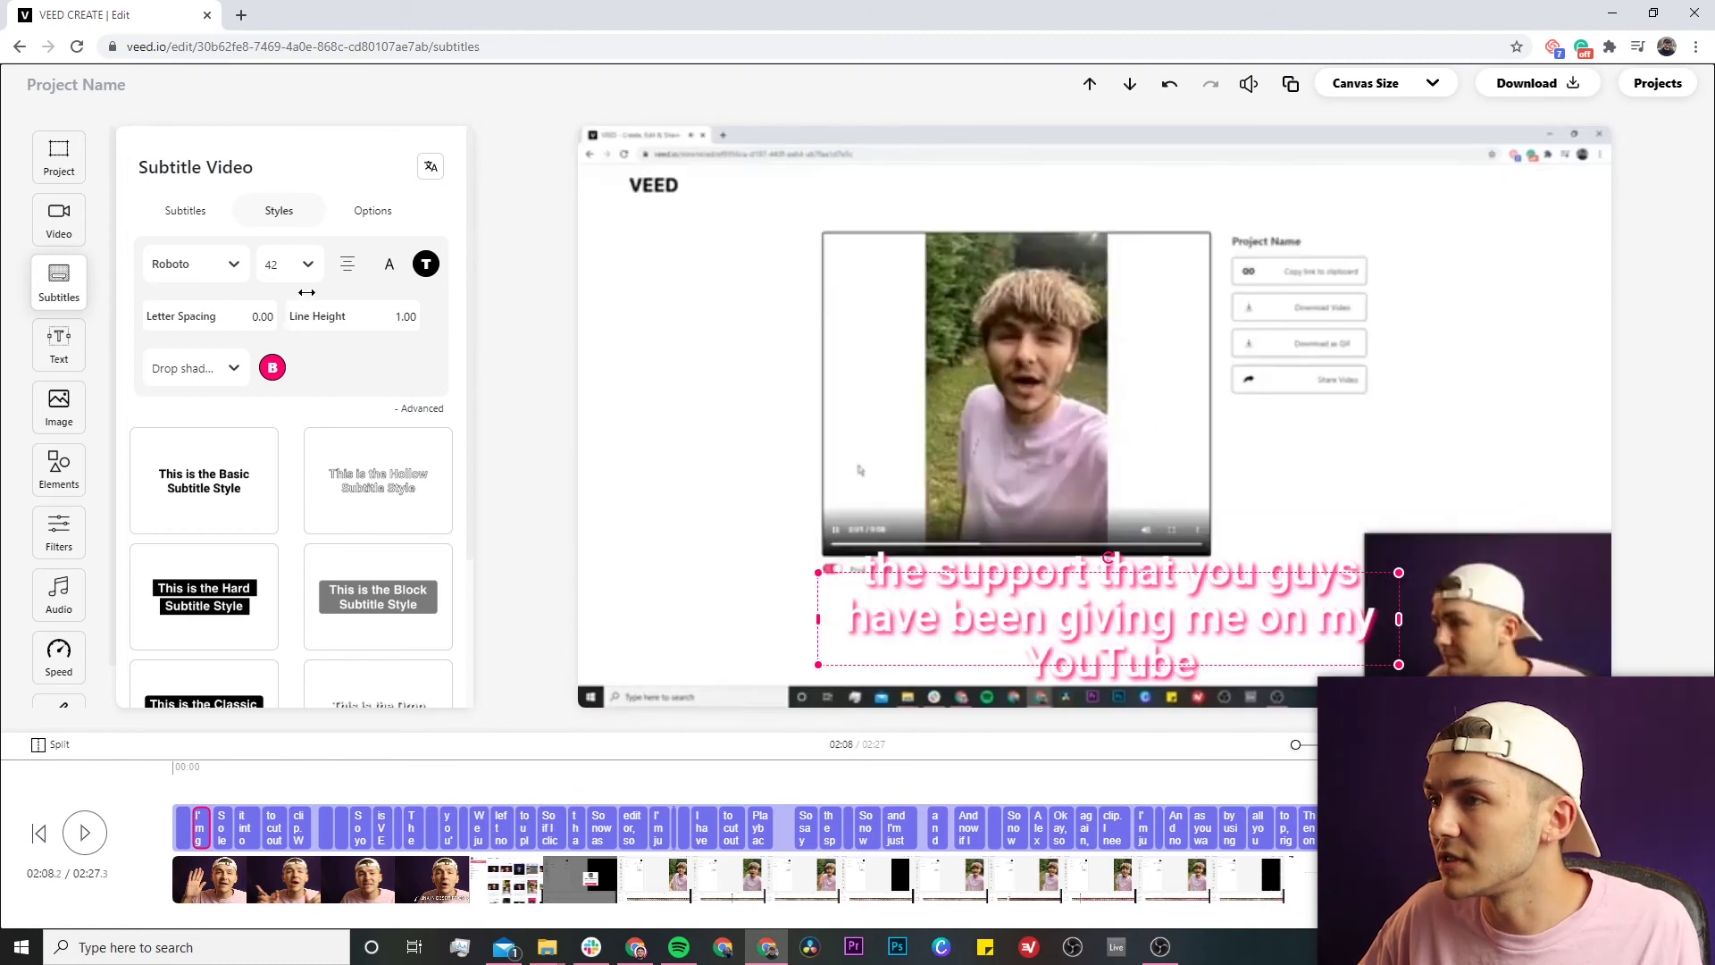
click(183, 771)
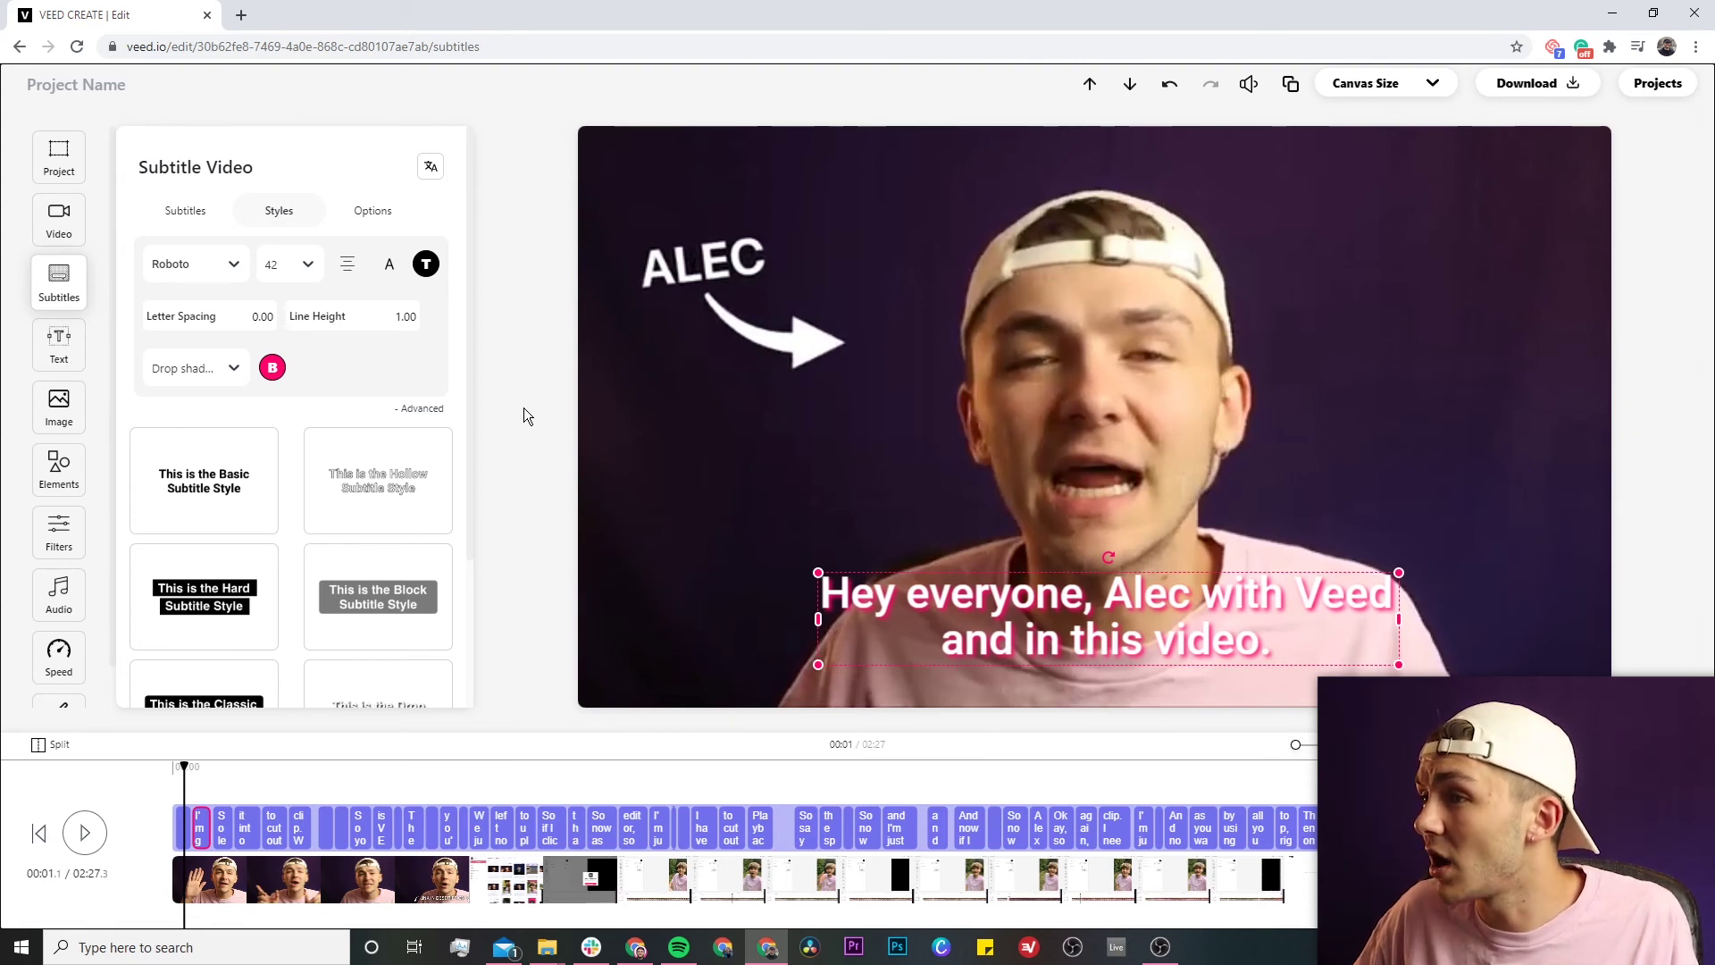
Export the captioned video through Download so it renders in HD.
click(1524, 85)
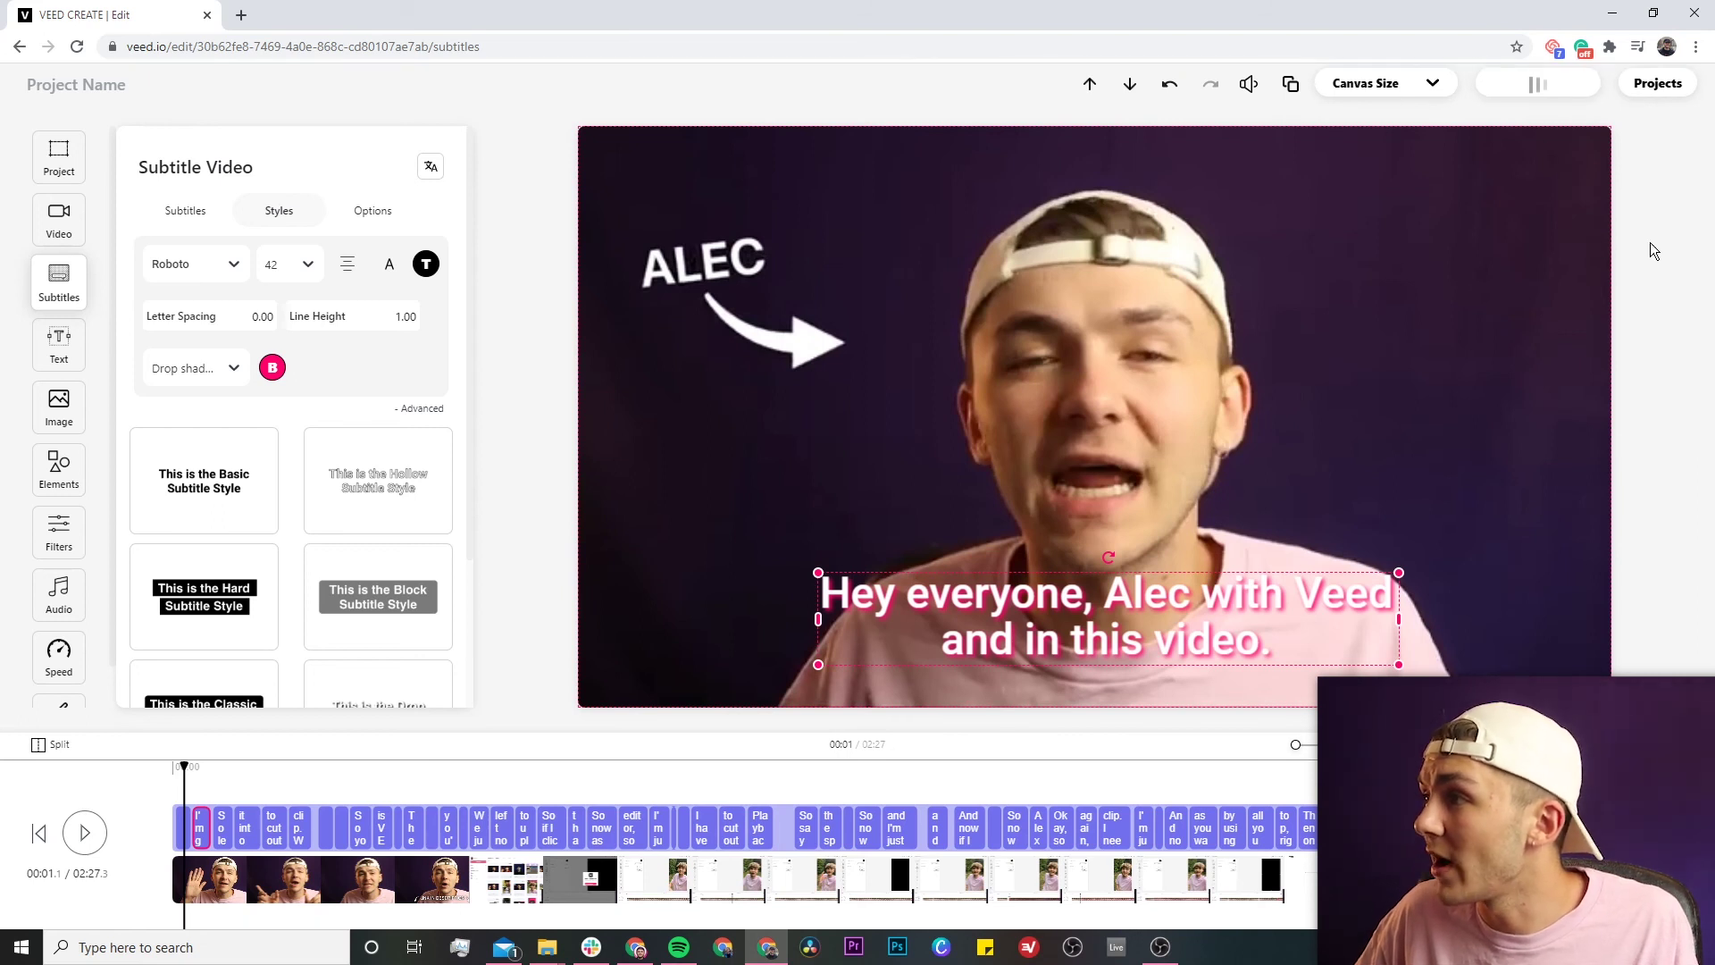